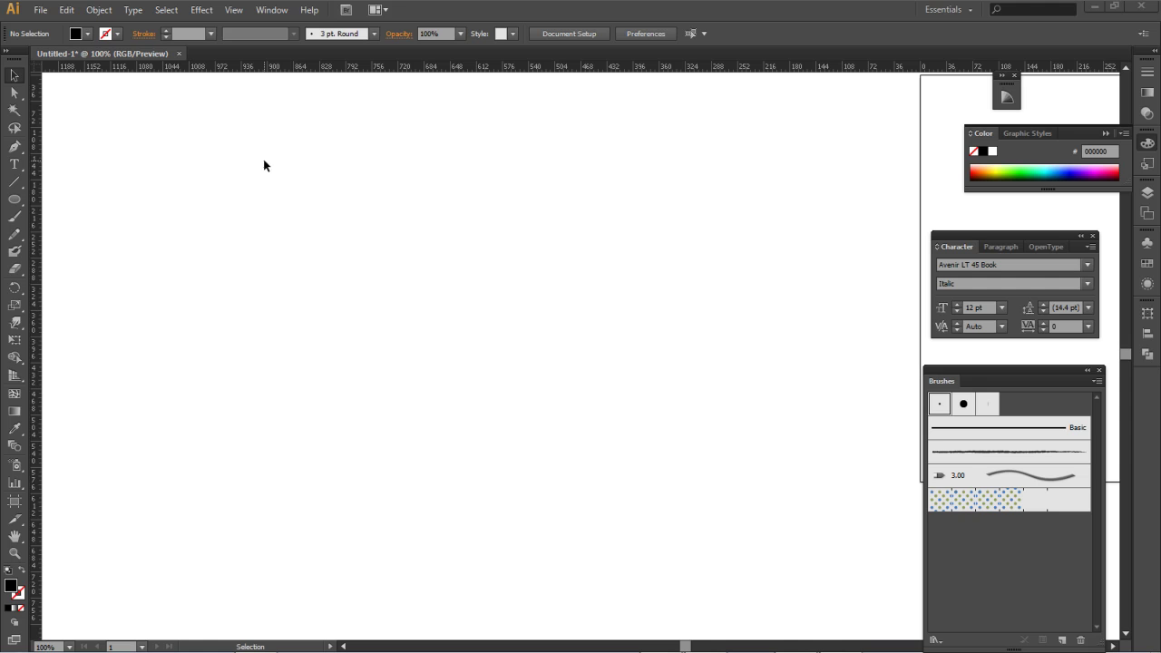
Draw a black ellipse about 678 by 272 px and place a copy about 419 by 168 px inside its right end
left_click_drag(15, 200, 79, 234)
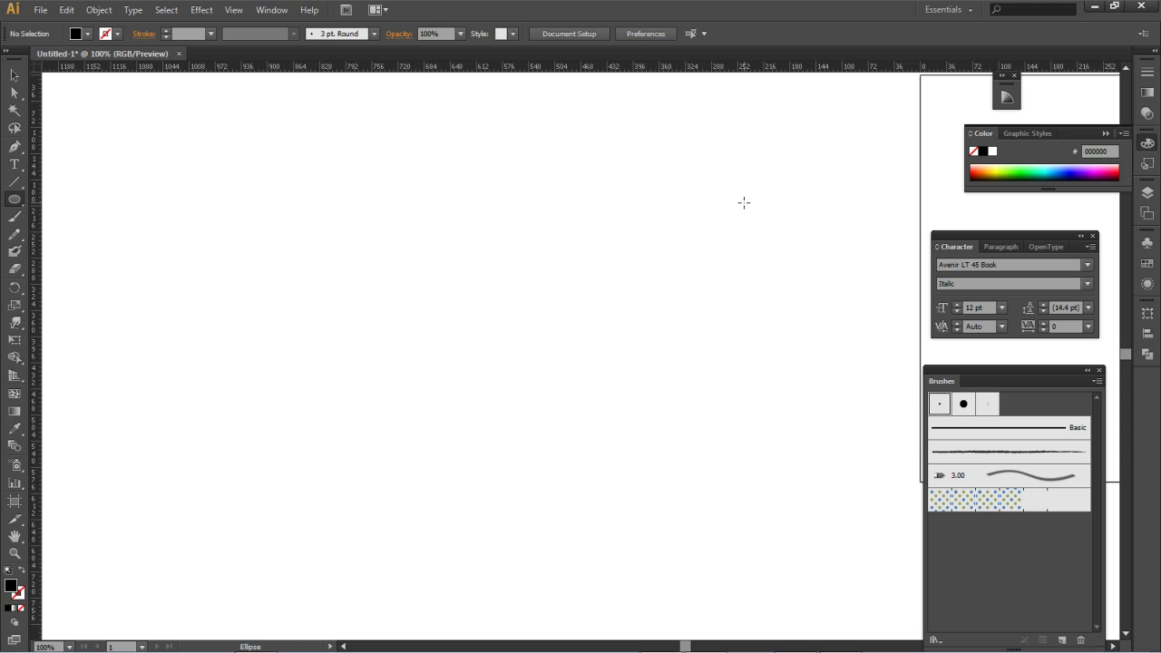
left_click_drag(744, 202, 252, 400)
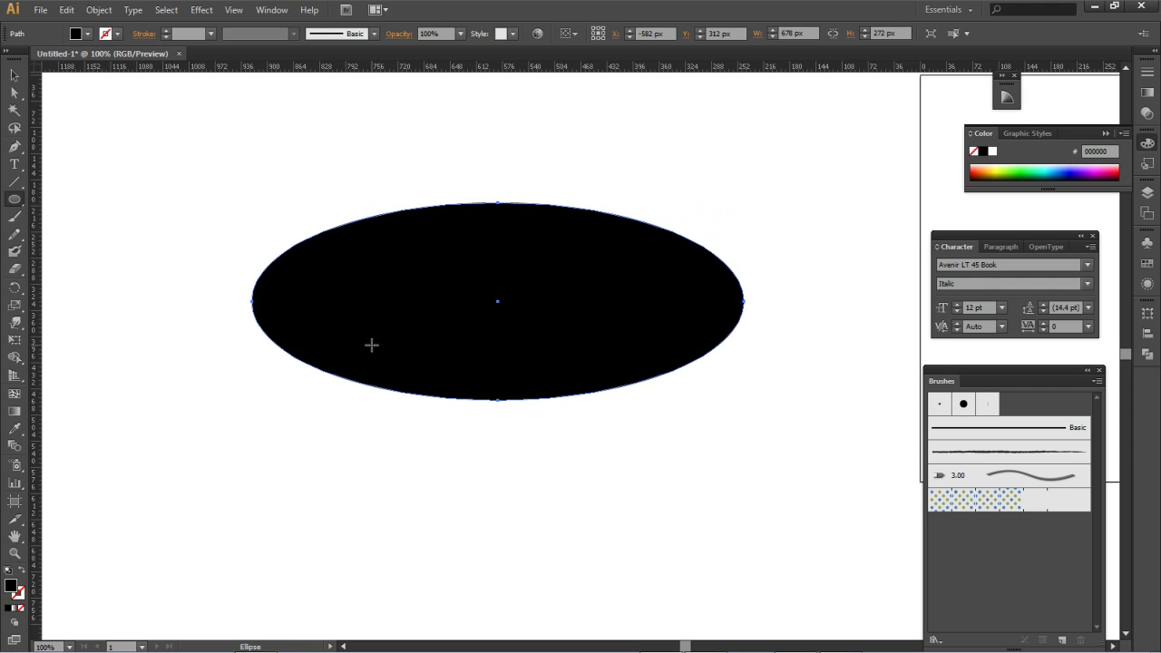
left_click_drag(398, 336, 447, 399)
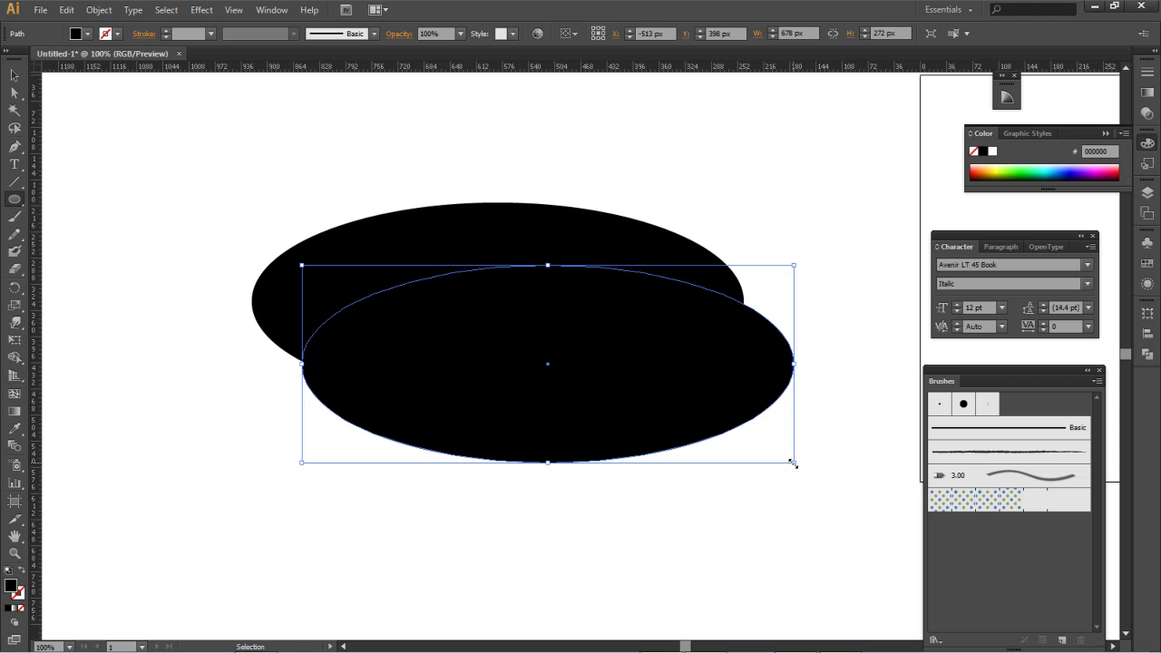
left_click_drag(793, 463, 700, 424)
left_click_drag(638, 383, 671, 318)
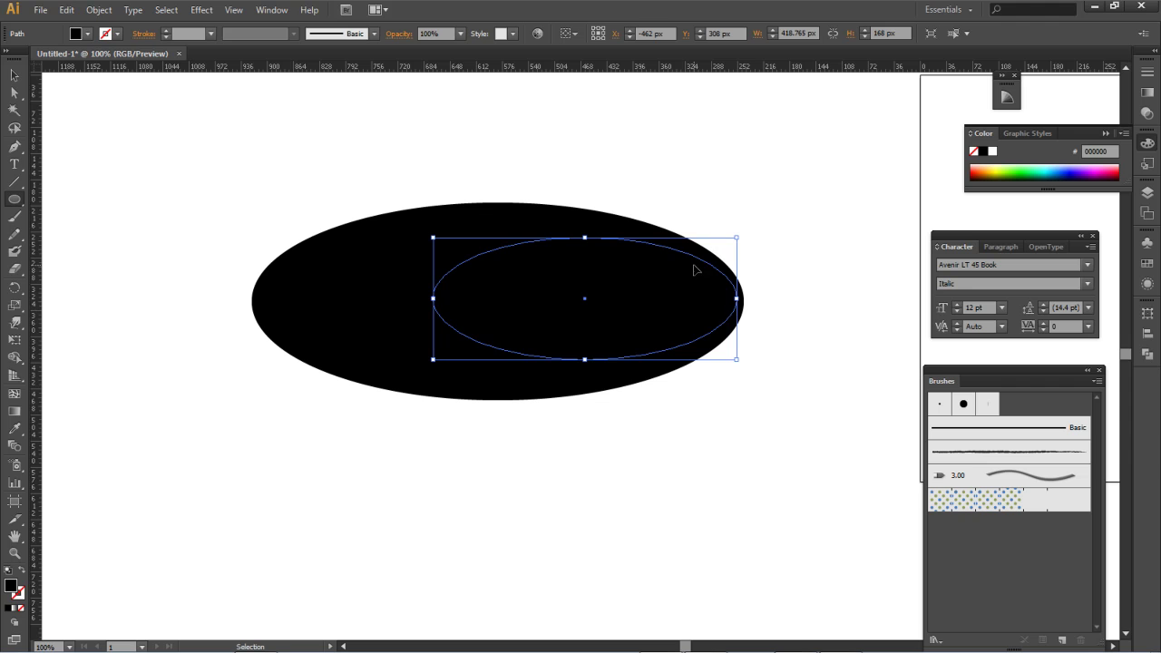
Set the larger ellipse's opacity to 0% and blend it with the smaller black ellipse
left_click(360, 315)
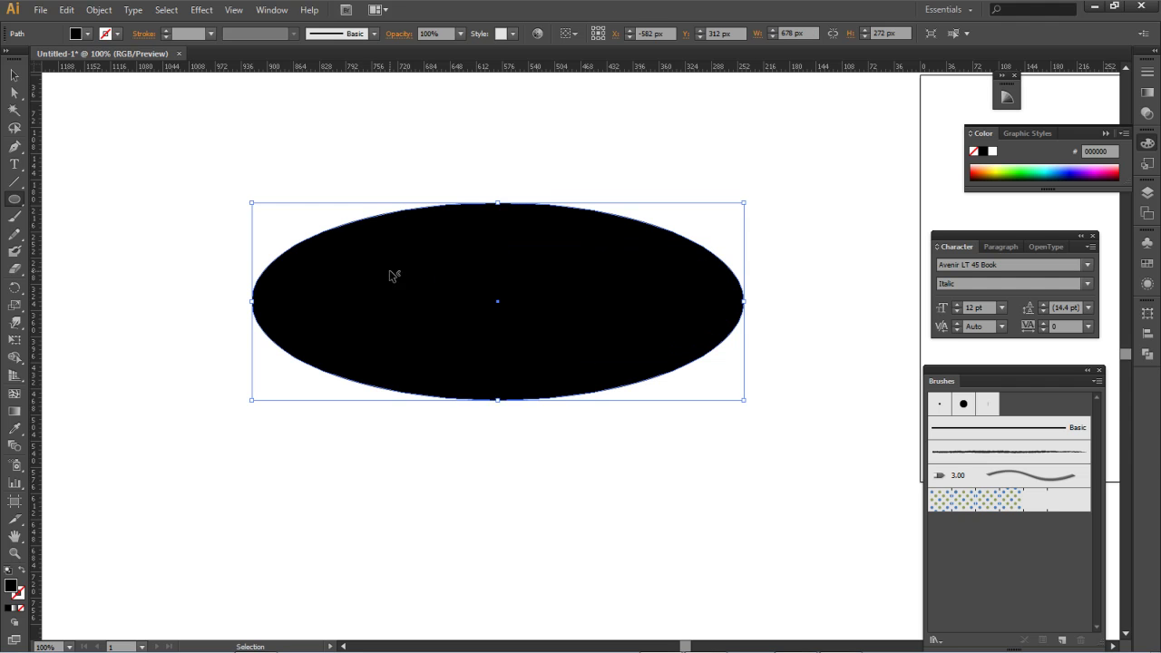
left_click(462, 34)
left_click(479, 49)
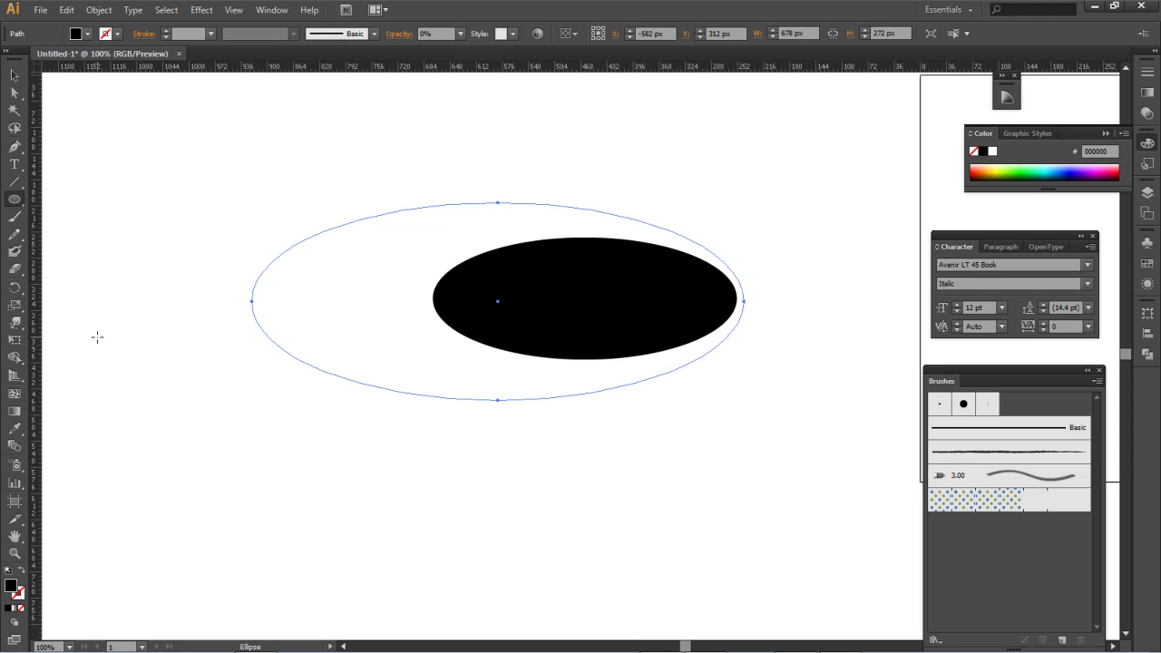
left_click(15, 446)
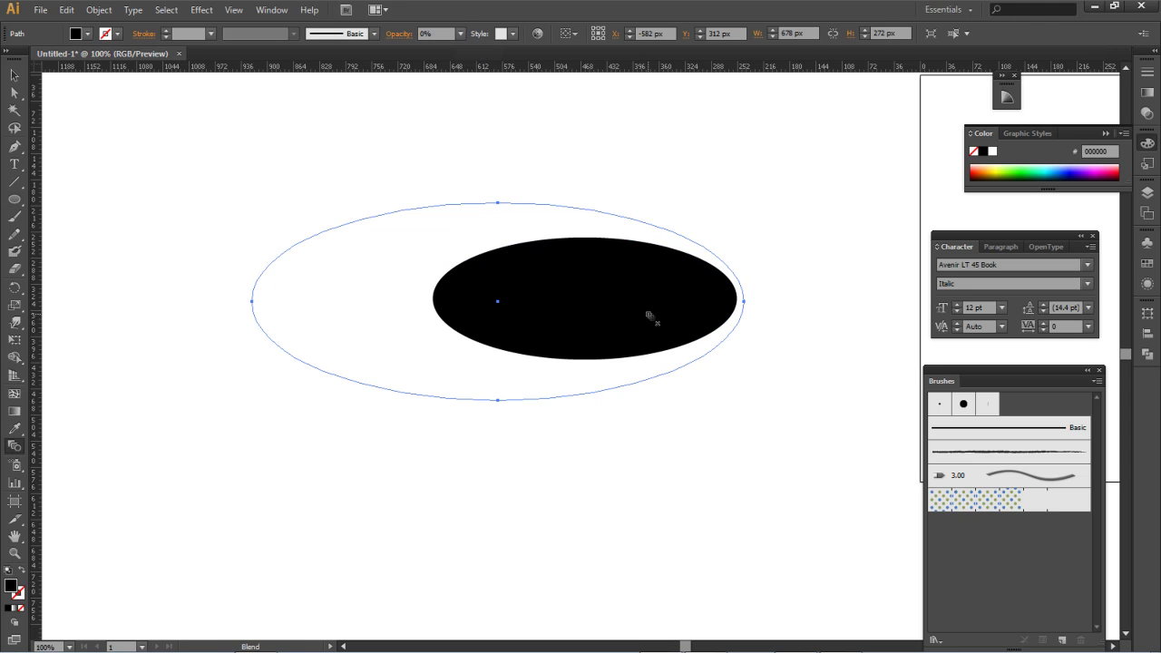
left_click(354, 304)
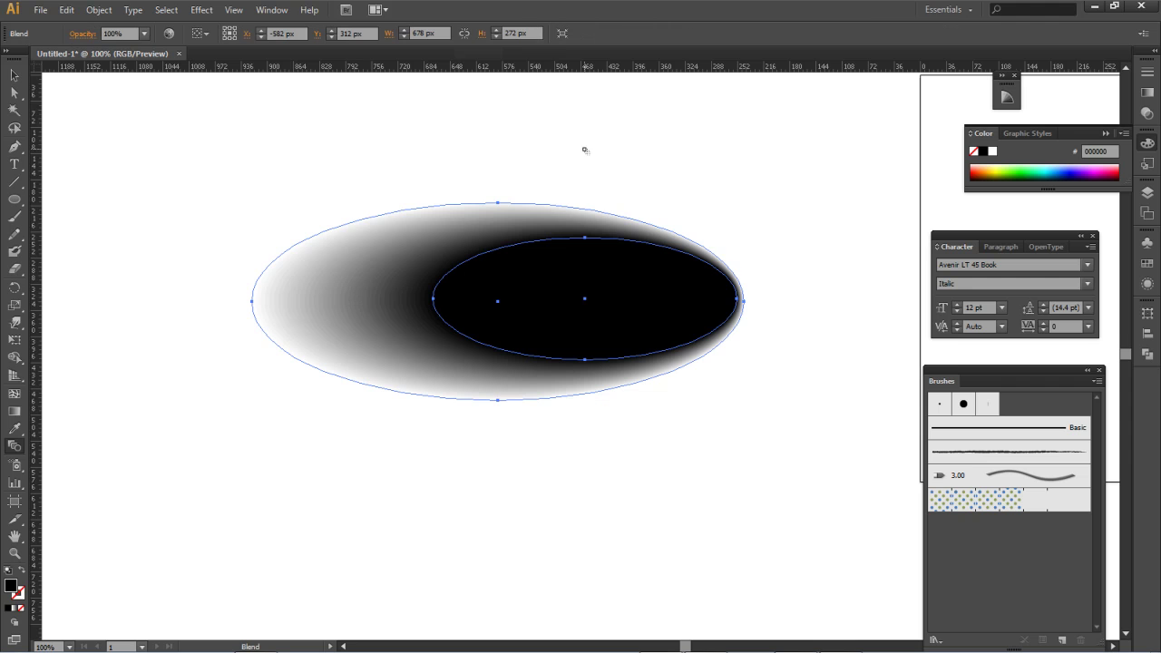
Rotate the blended ellipse upright so that its black end points down
left_click(14, 76)
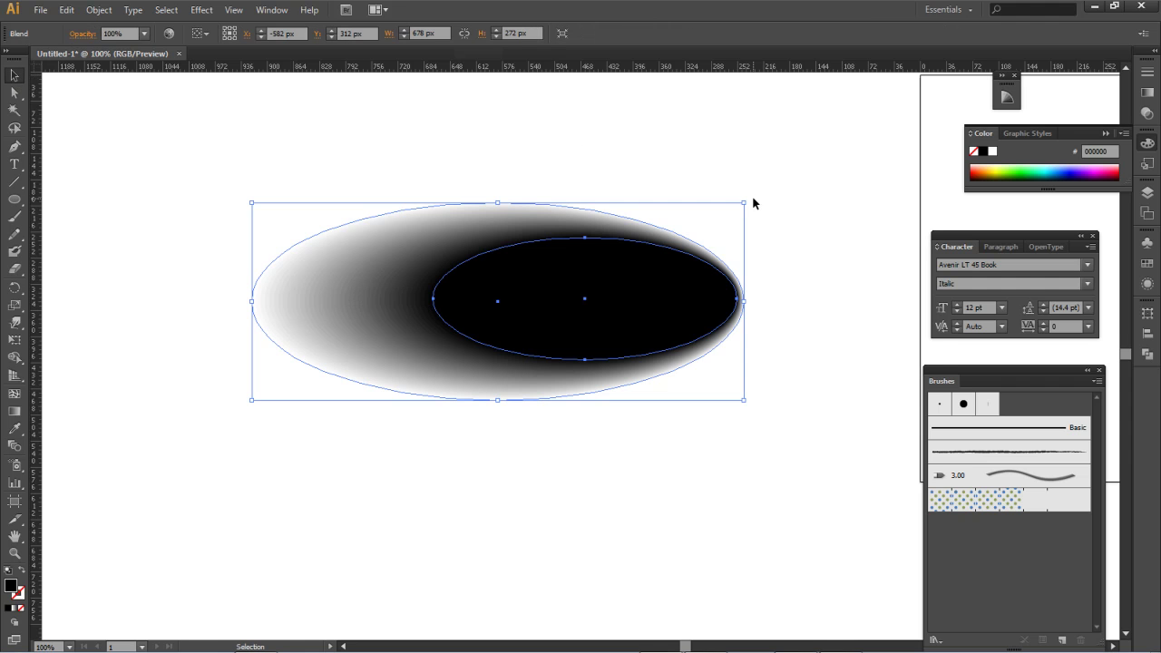
left_click_drag(750, 198, 503, 484)
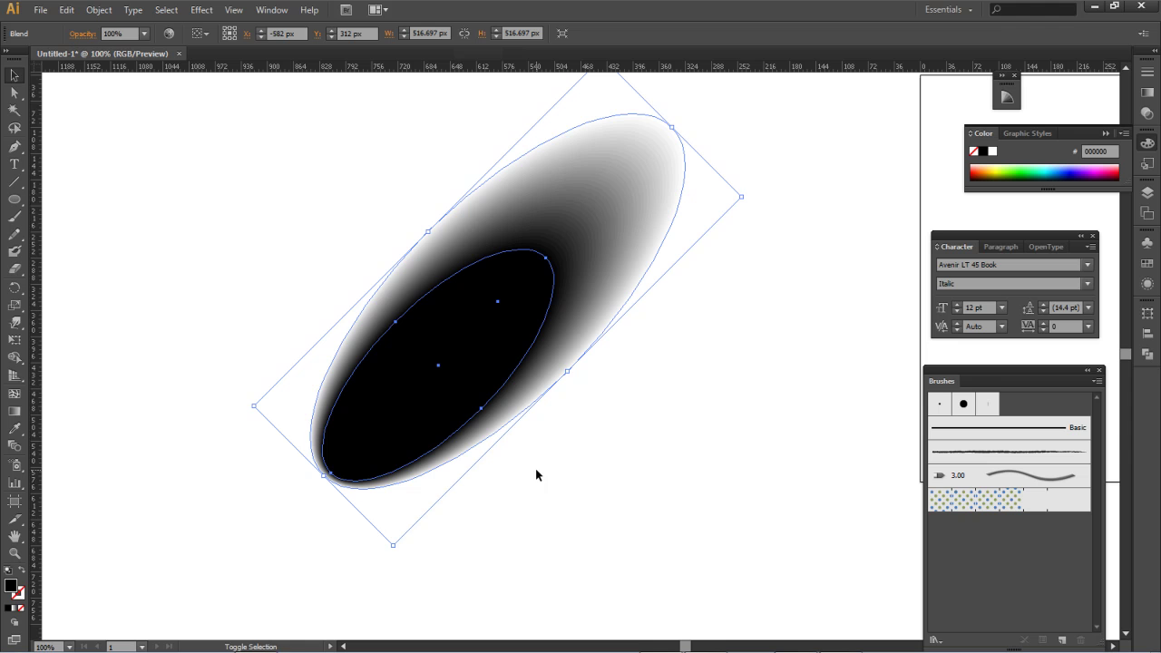
left_click_drag(746, 197, 570, 143)
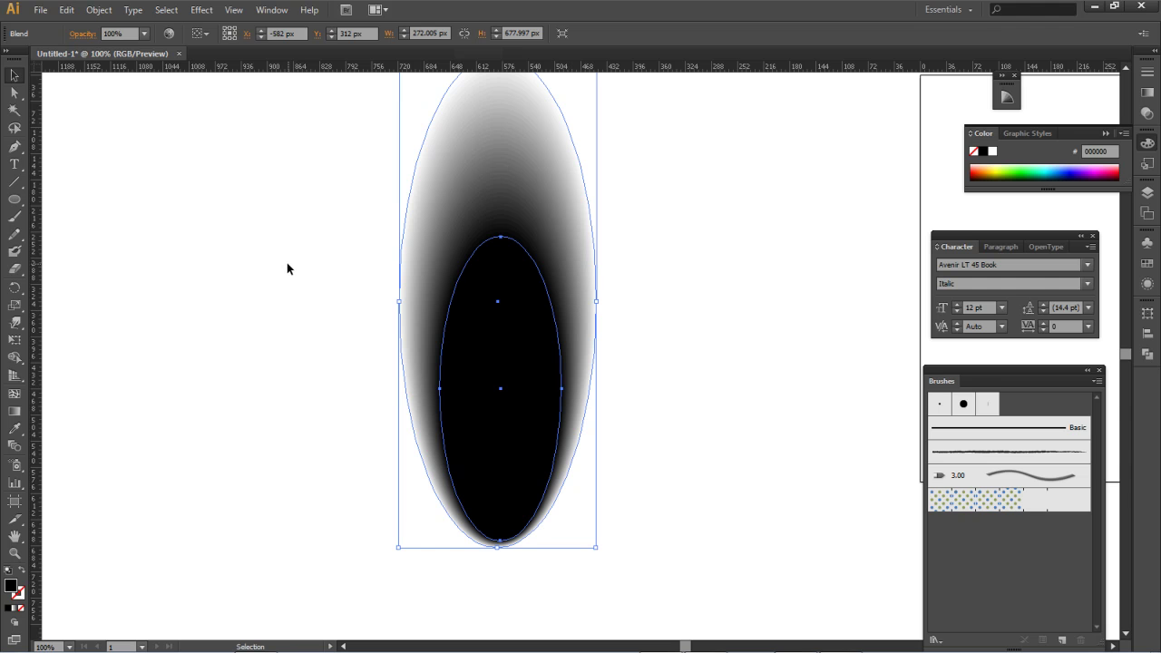
Expand the upright blend into a group of individual ellipses
left_click(100, 11)
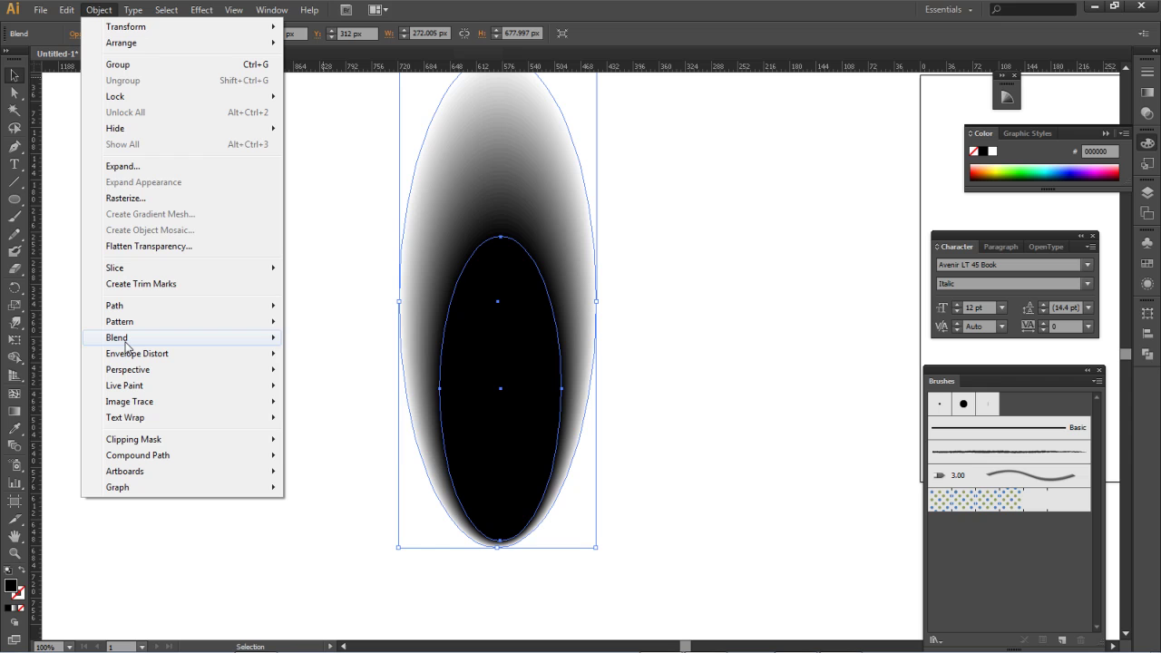
mouse_move(127, 345)
left_click(337, 397)
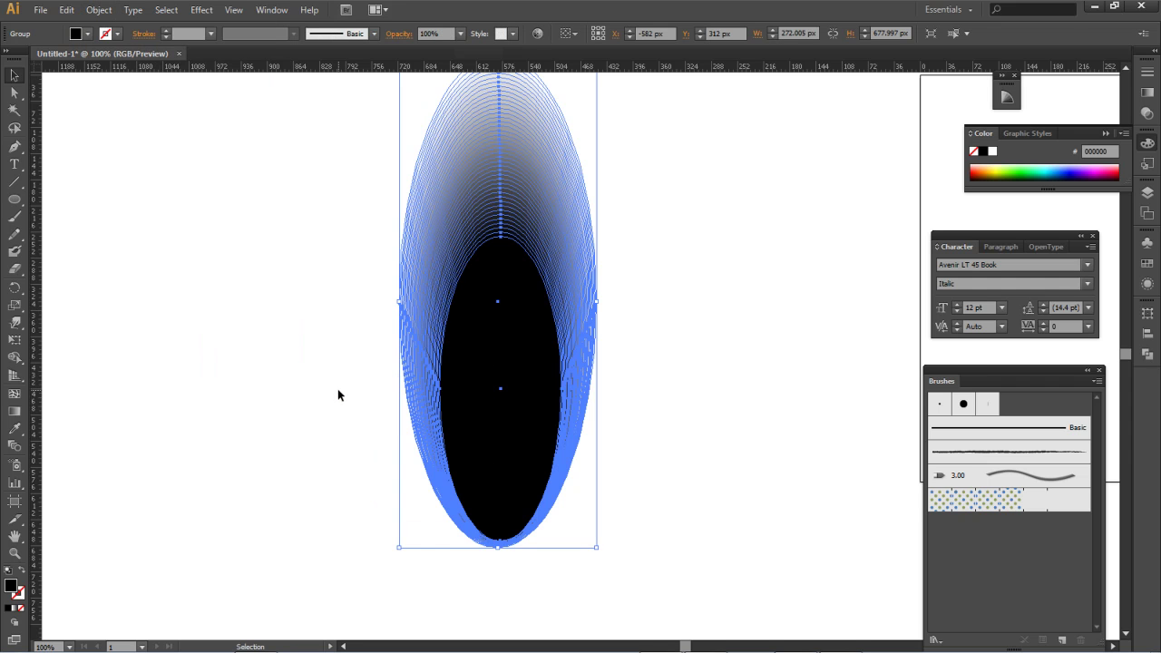
Try to scallop the expanded ellipse from its tip to its base with a large round brush, and undo the stroke
left_click_drag(17, 325, 76, 410)
key("space")
left_click_drag(513, 246, 485, 400)
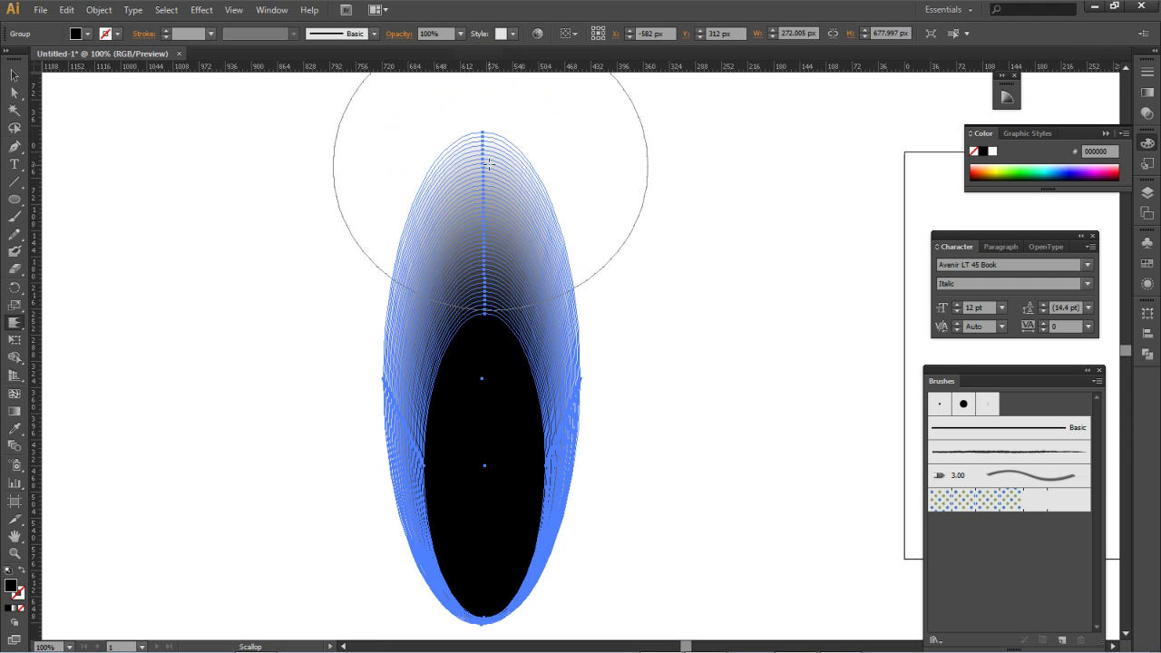
mouse_move(466, 207)
left_mouse_down()
mouse_move(401, 235)
mouse_move(440, 225)
left_mouse_up()
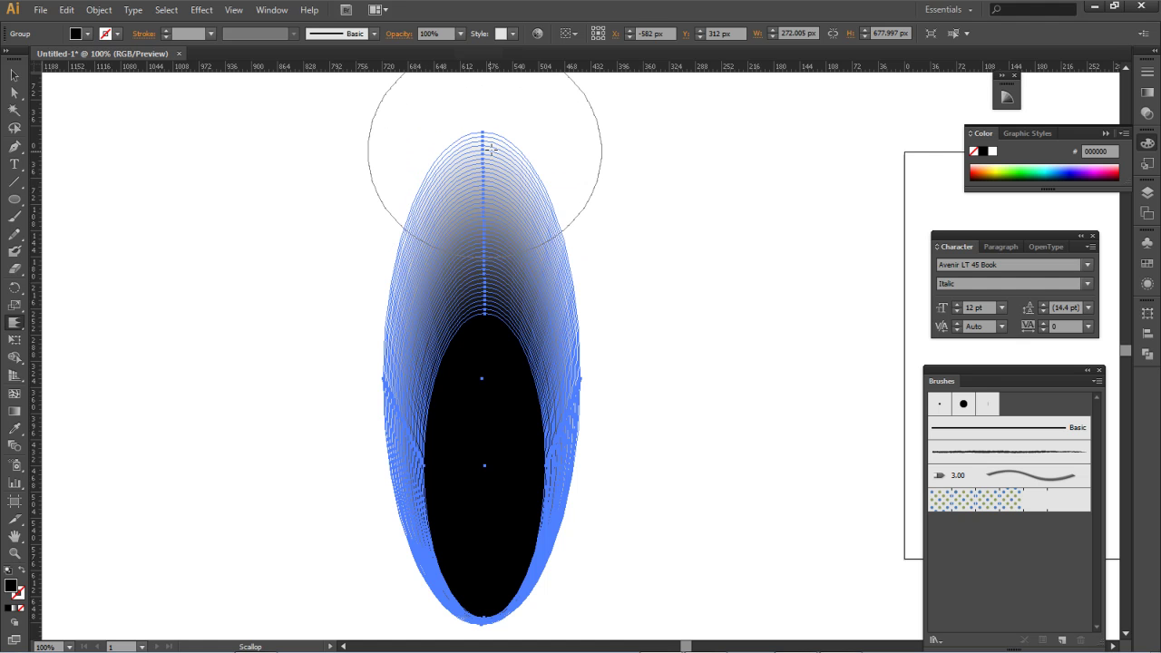
mouse_move(481, 157)
left_mouse_down()
mouse_move(474, 414)
mouse_move(485, 617)
left_mouse_up()
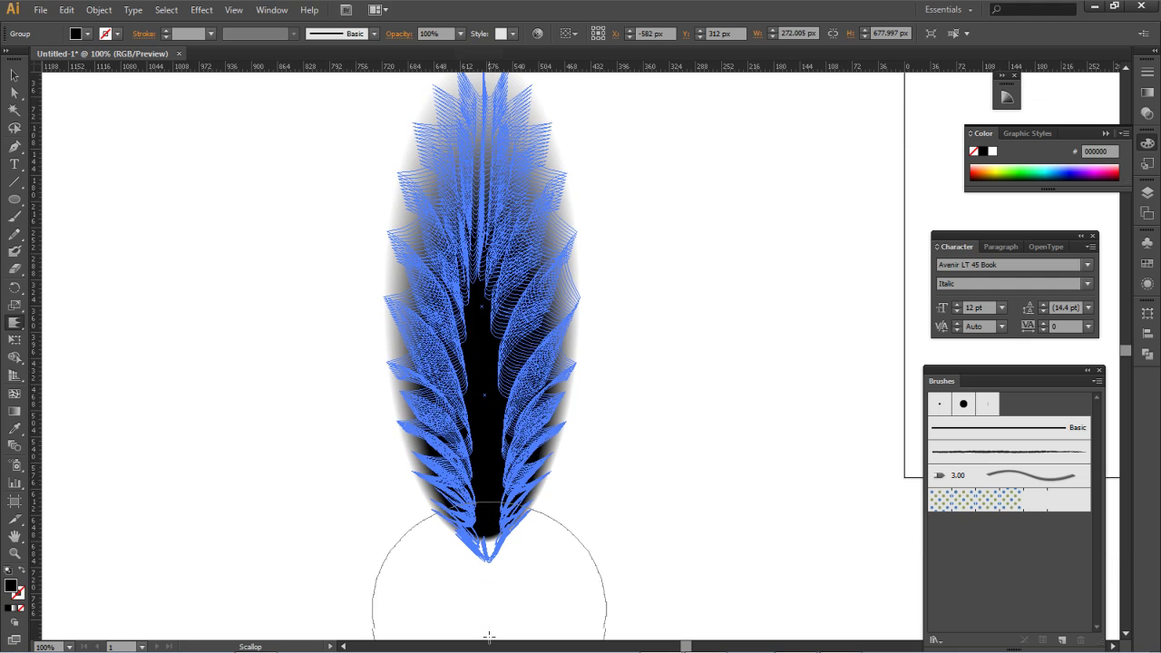
left_click_drag(492, 414, 550, 422)
left_click(617, 394, "ctrl")
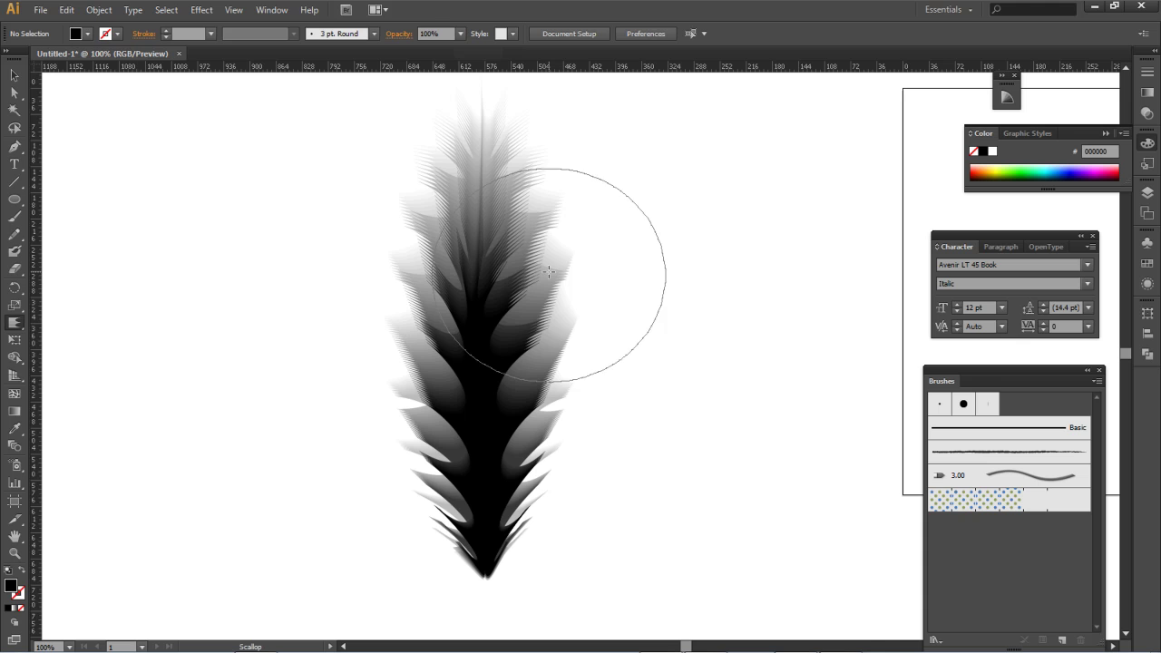
left_click(480, 305, "ctrl")
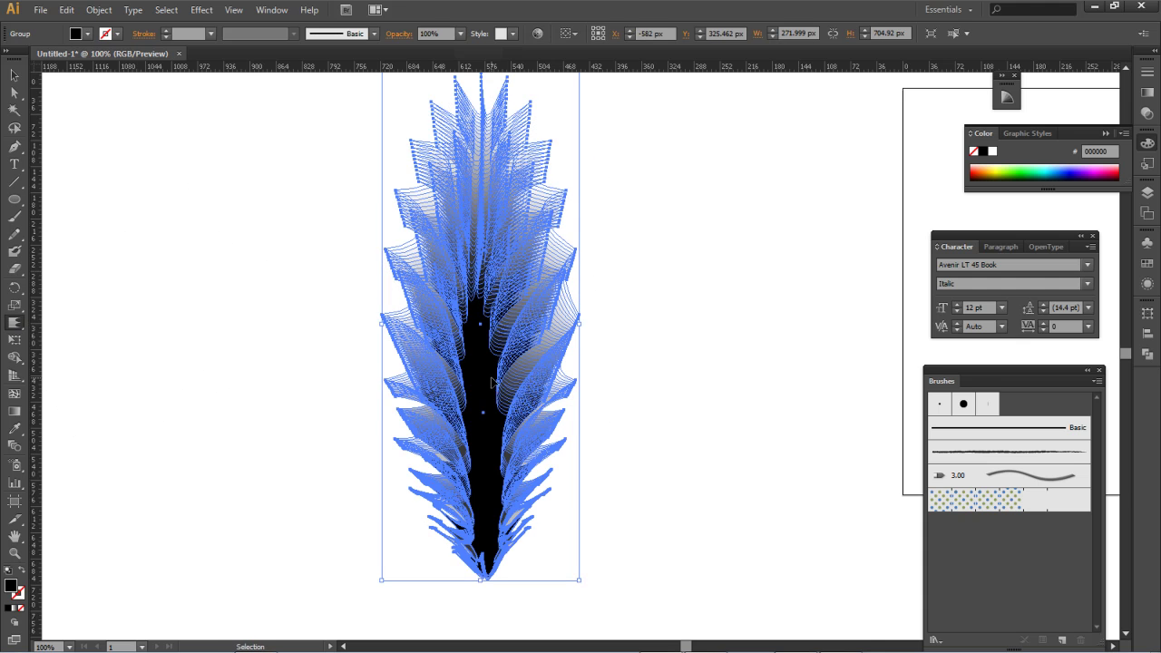
key("ctrl+z")
Try a second Scallop stroke down the whole length of the ellipse and undo it
key("ctrl+minus")
mouse_move(570, 269)
left_mouse_down()
mouse_move(547, 181)
mouse_move(559, 420)
mouse_move(575, 470)
left_mouse_up()
left_click(662, 282, "ctrl")
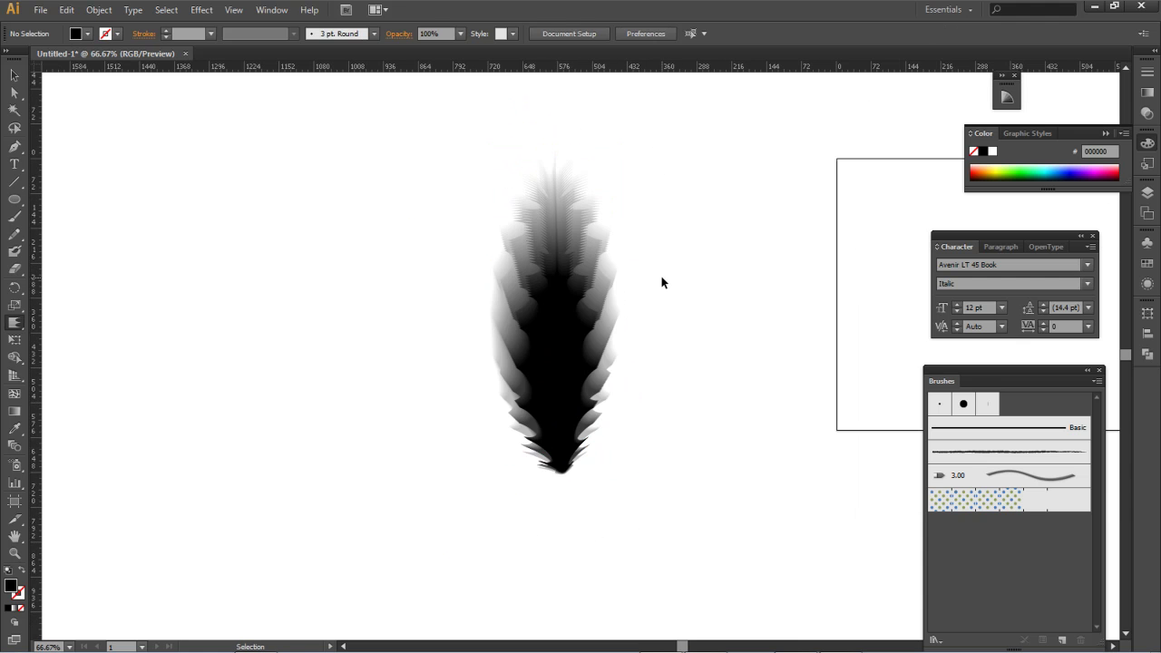
key("ctrl+z")
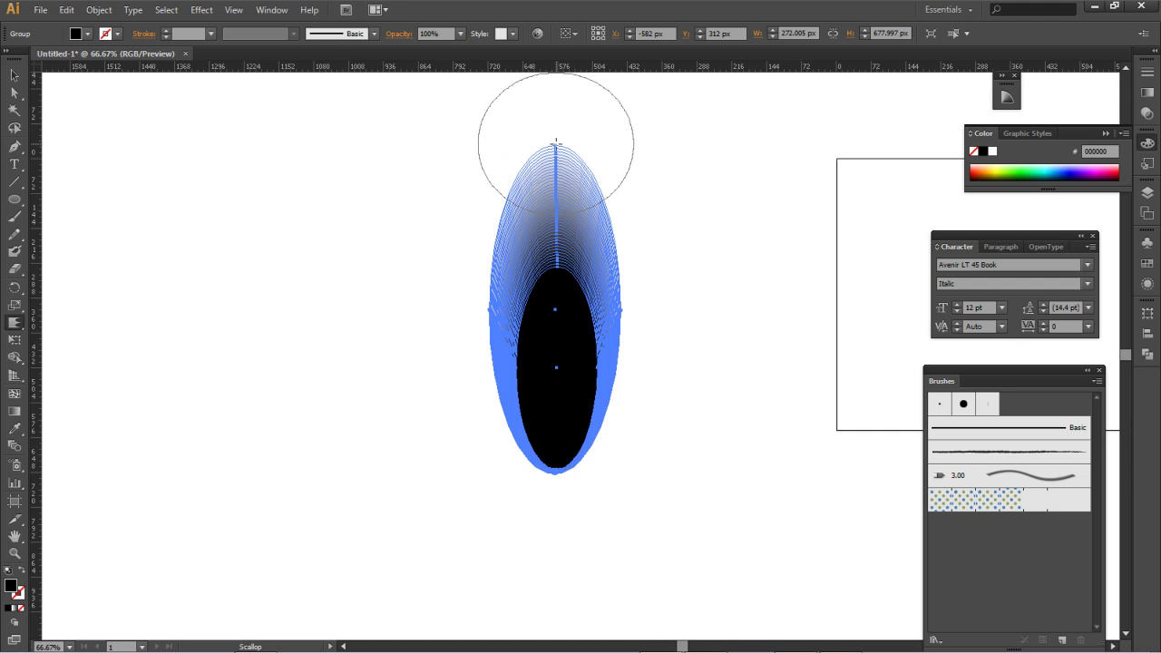
Scallop the expanded ellipse along its centre line with resized elliptical brushes to shape jagged feather barbs
mouse_move(613, 131)
left_mouse_down("alt")
mouse_move(541, 112)
mouse_move(571, 117)
mouse_move(553, 142)
mouse_move(555, 508)
left_mouse_up("alt")
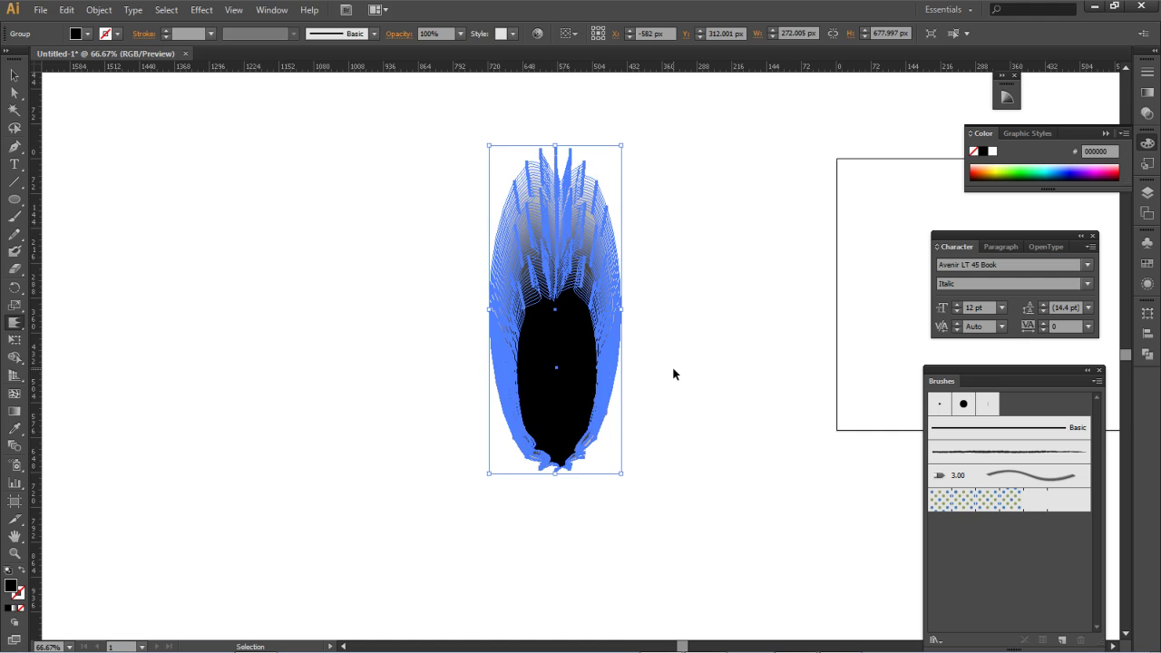
left_click(672, 358)
left_click(611, 194)
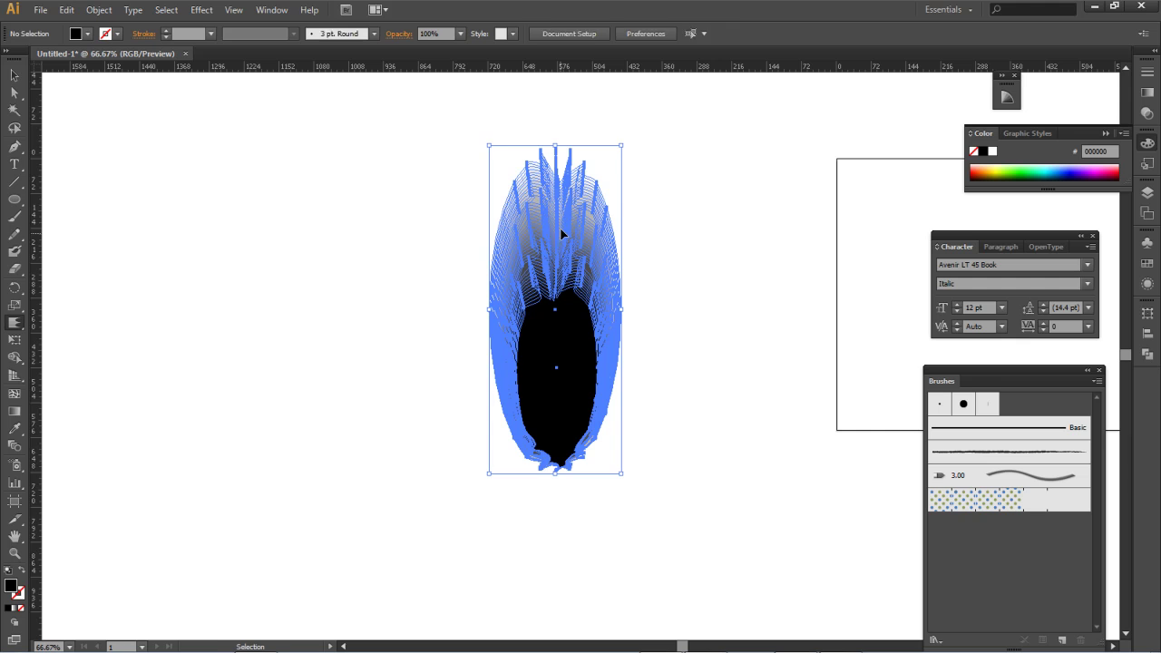
key("shift+r")
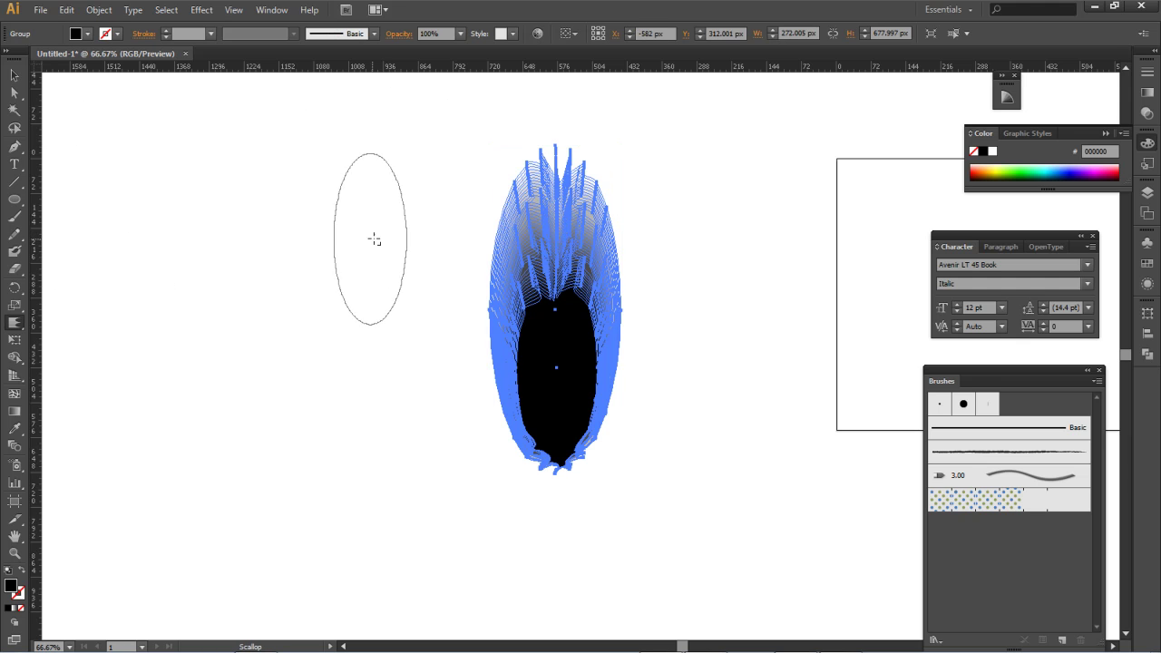
mouse_move(372, 238)
left_mouse_down()
mouse_move(446, 238)
mouse_move(446, 267)
mouse_move(463, 251)
mouse_move(465, 271)
mouse_move(459, 262)
mouse_move(537, 185)
mouse_move(556, 184)
mouse_move(560, 522)
left_mouse_up()
key("v")
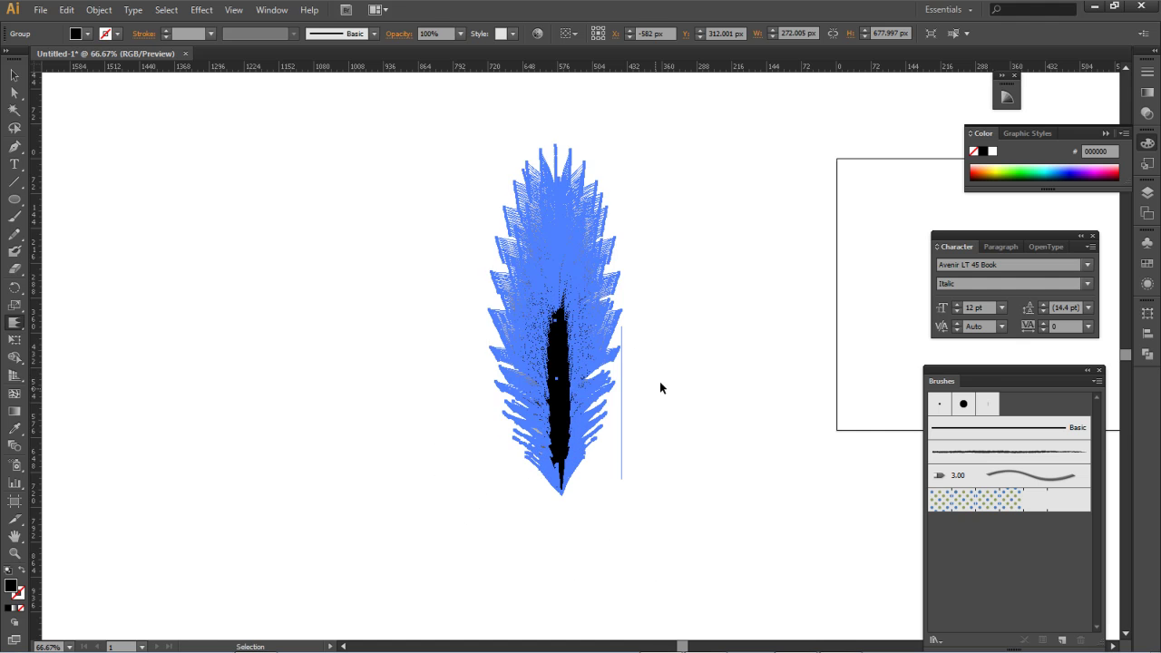
left_click(678, 361)
Warp the feather's barbs outward on both sides with a large brush, widening the feather to about 394 px
left_click_drag(639, 243, 640, 220)
left_click(558, 269, "ctrl")
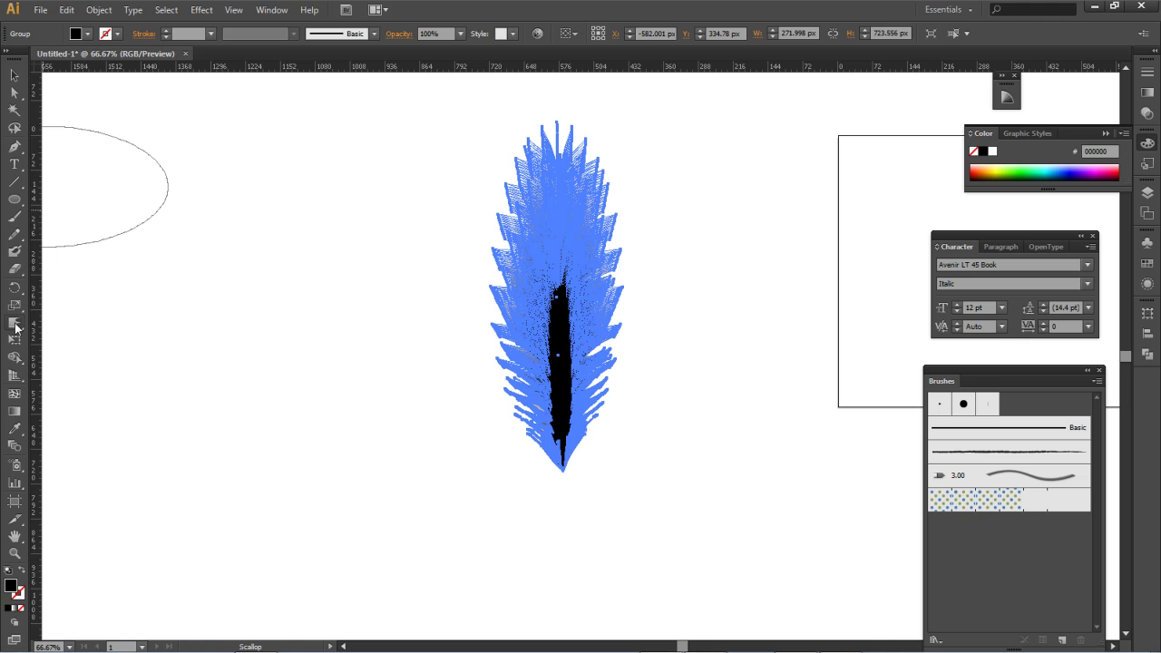
left_click(16, 328)
left_click(61, 343)
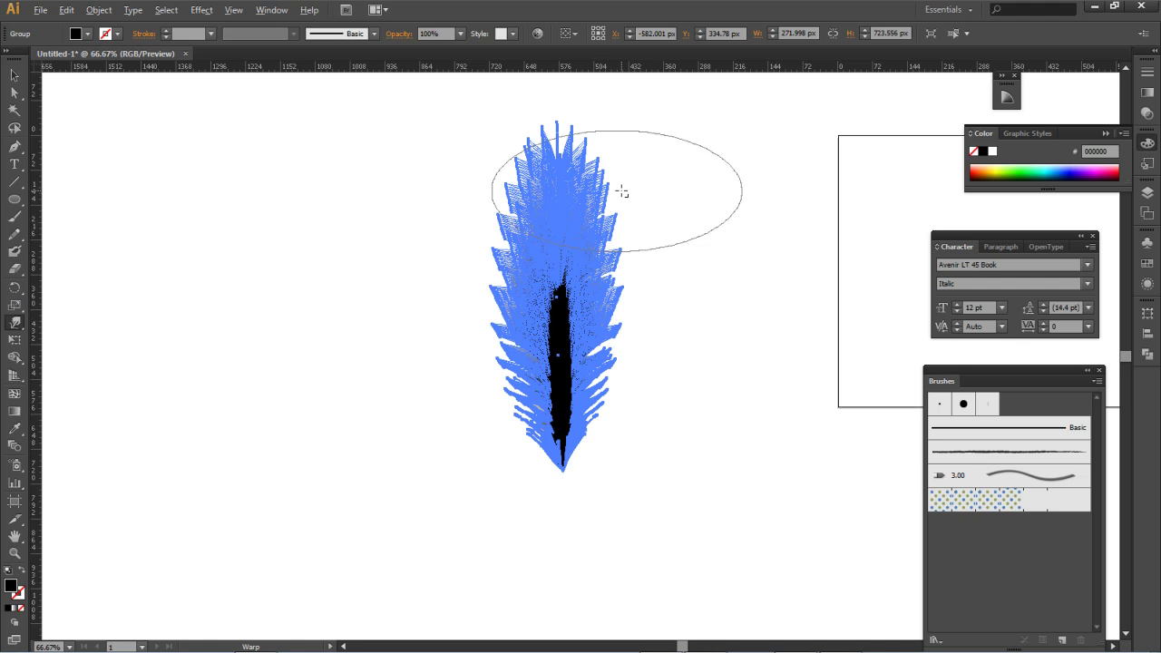
left_click_drag(664, 194, 685, 100)
mouse_move(556, 170)
left_mouse_down()
mouse_move(551, 115)
mouse_move(581, 124)
mouse_move(611, 184)
mouse_move(631, 192)
mouse_move(632, 289)
mouse_move(655, 304)
mouse_move(645, 325)
mouse_move(485, 242)
mouse_move(483, 339)
mouse_move(514, 212)
mouse_move(513, 192)
mouse_move(488, 188)
mouse_move(656, 165)
mouse_move(643, 213)
mouse_move(643, 290)
left_mouse_up()
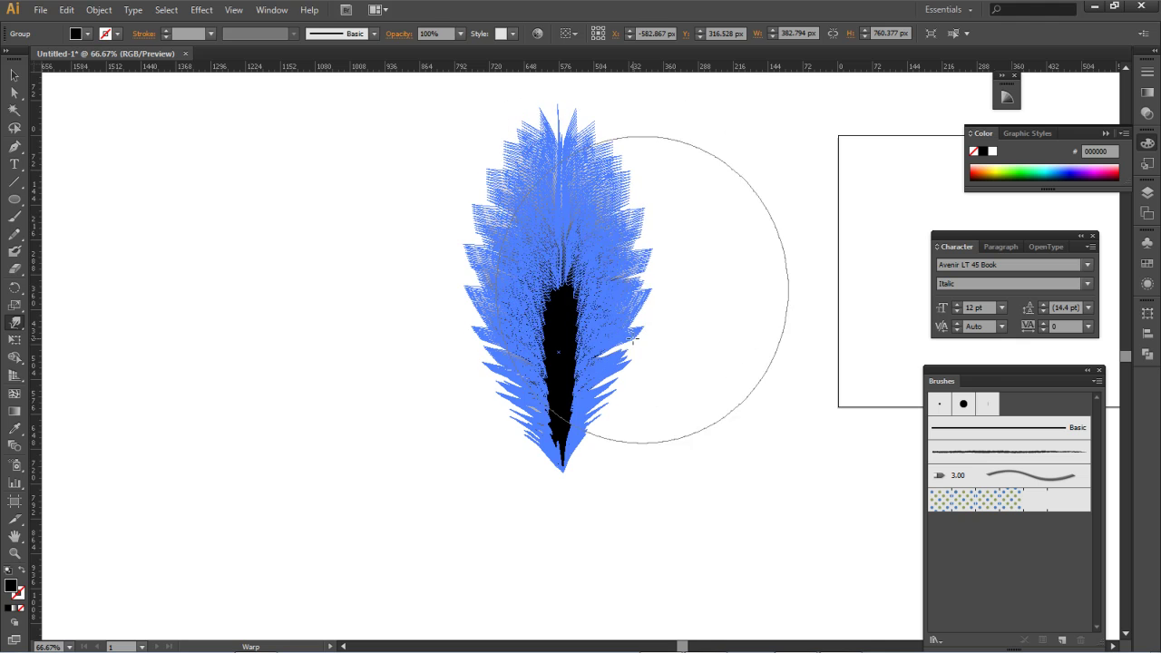
left_click_drag(633, 339, 684, 342)
left_click(689, 321, "ctrl")
left_click_drag(601, 296, 602, 292)
left_click(579, 316, "ctrl")
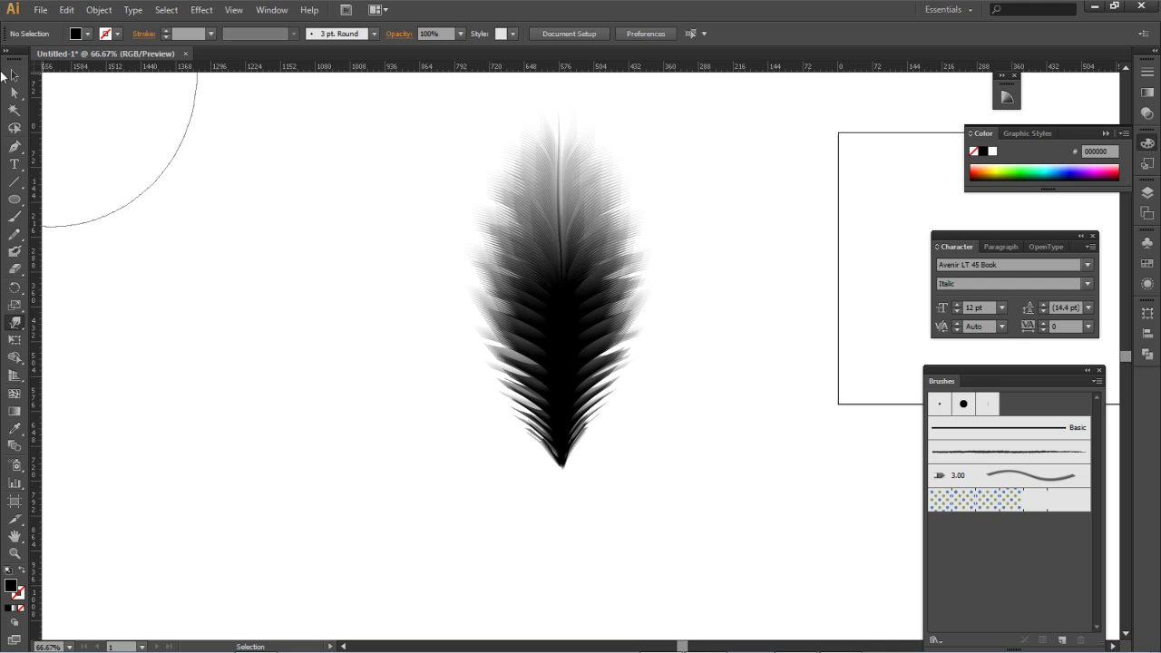
Duplicate the feather, scale the copy to about 223 by 432 px, and place it over the original's lower half
left_click(13, 75)
left_click(578, 339)
left_click_drag(559, 337, 740, 356)
left_click_drag(739, 478, 698, 398)
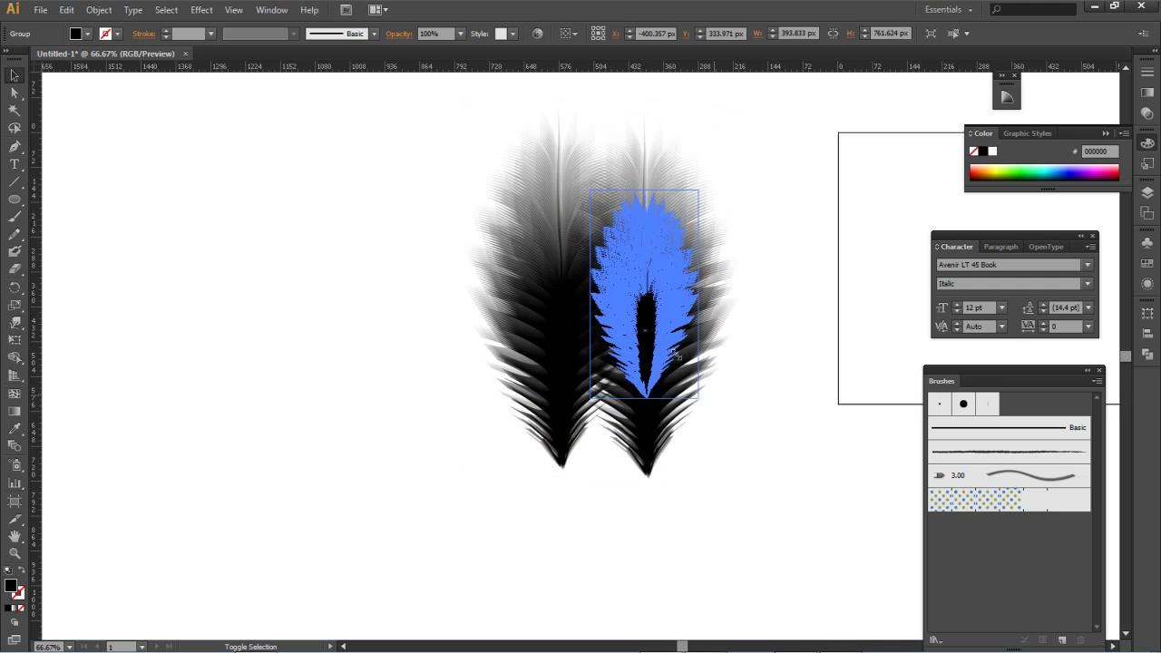
left_click_drag(655, 340, 570, 413)
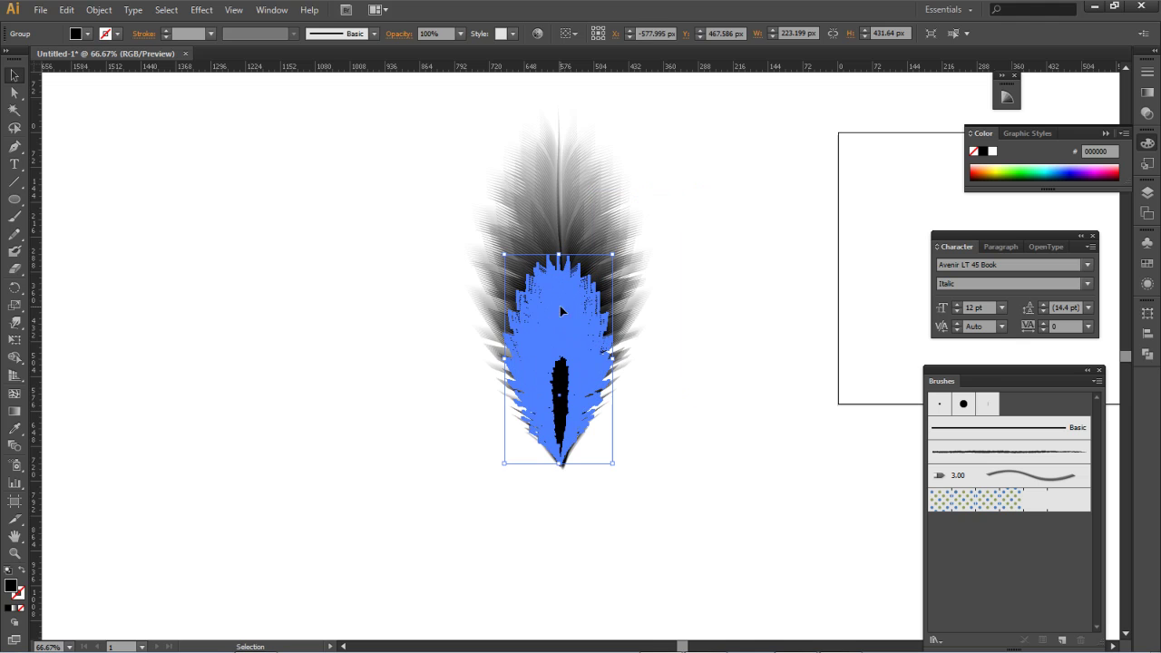
Fill the smaller feather copy with white sampled from the empty canvas
left_click(14, 430)
left_click(189, 366)
left_click(256, 349, "ctrl")
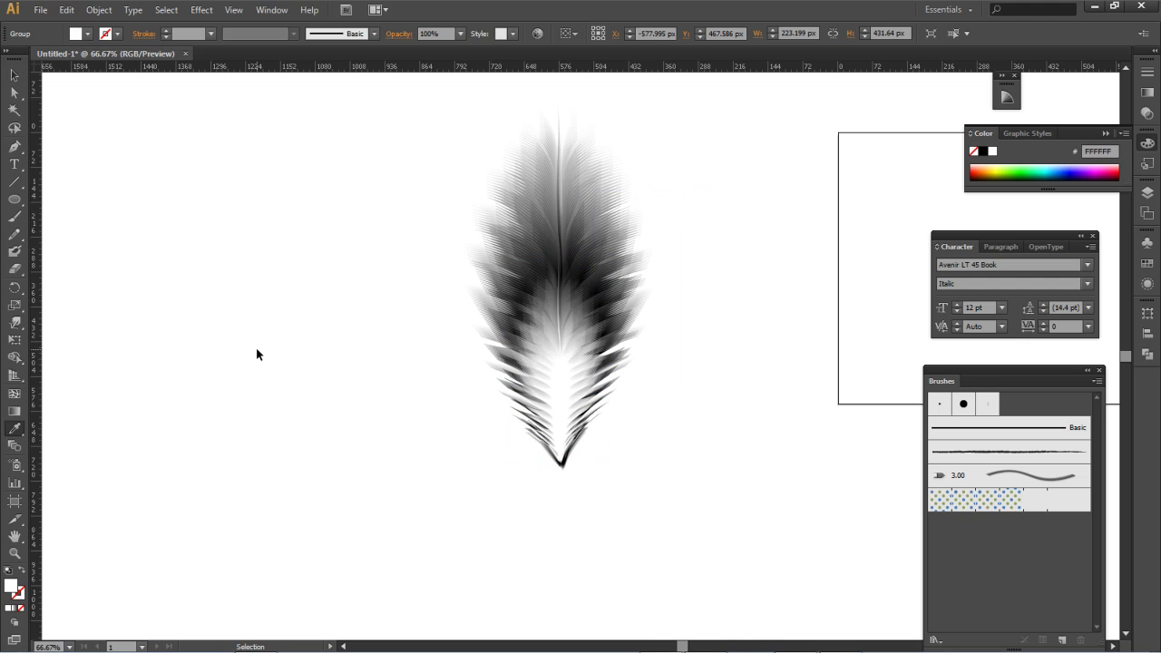
Place a copy of the white feather about 127 by 246 px at the feather's base tip and fill it black
left_click_drag(585, 386, 570, 424)
key("i")
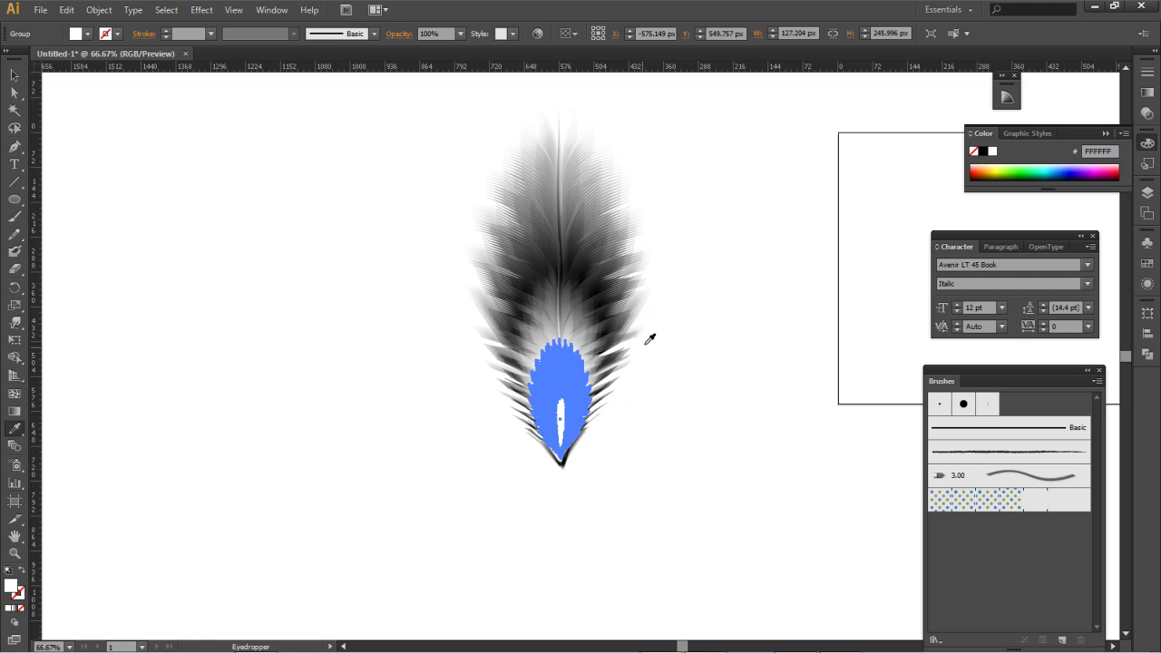
left_click(580, 234)
key("v")
key("i")
left_click(983, 155)
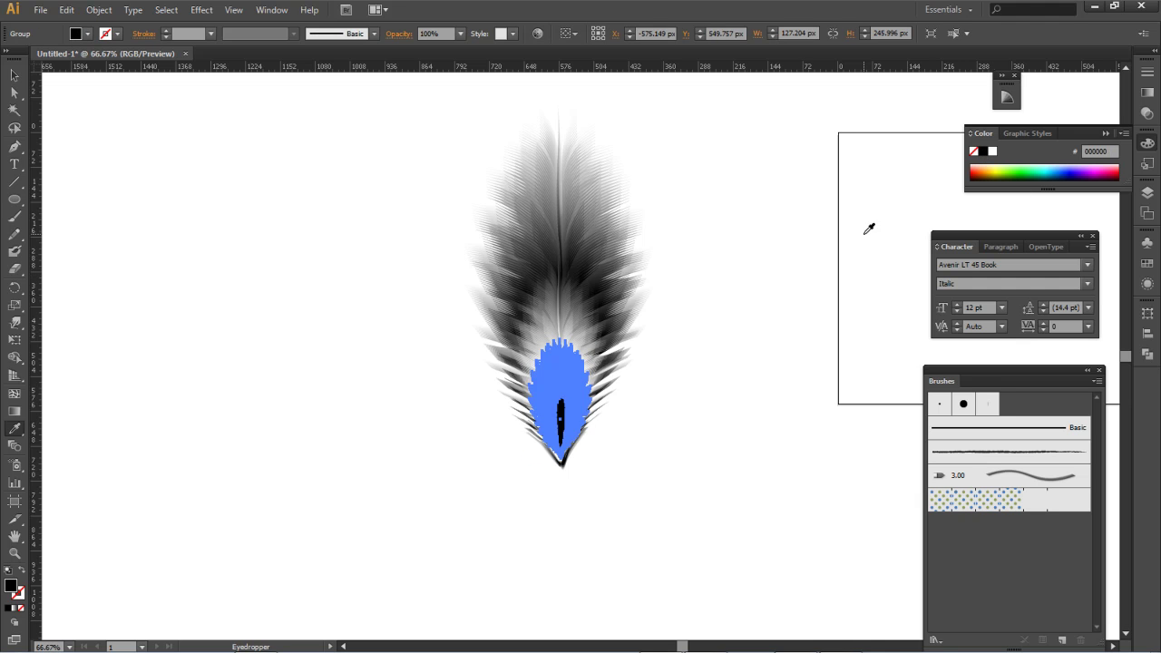
left_click(794, 284, "ctrl")
key("v")
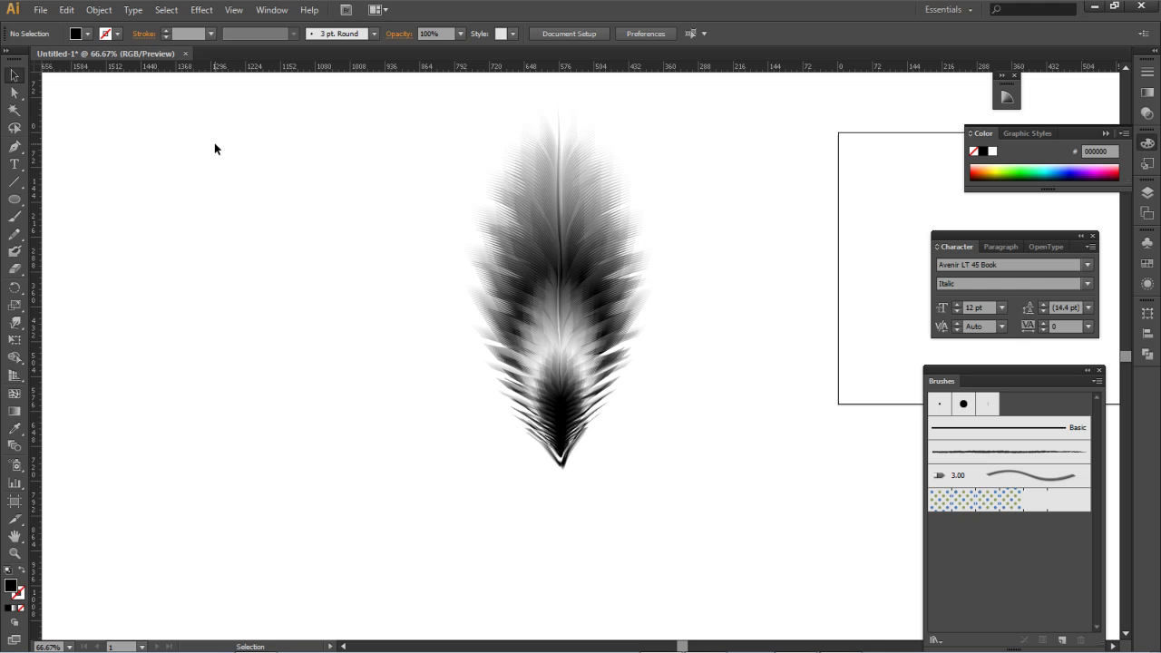
left_click_drag(552, 408, 556, 418)
left_click(699, 232)
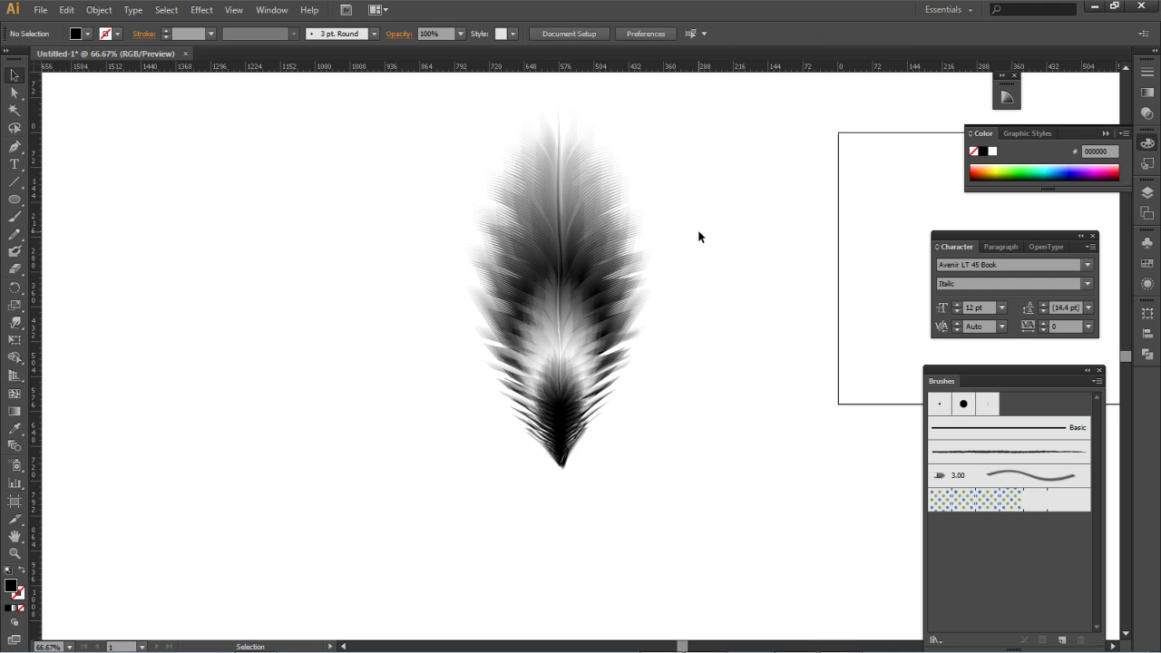
Rotate the whole feather 90° counterclockwise and save it as an art brush with Tints colorization that scales proportionately
left_click_drag(722, 143, 474, 510)
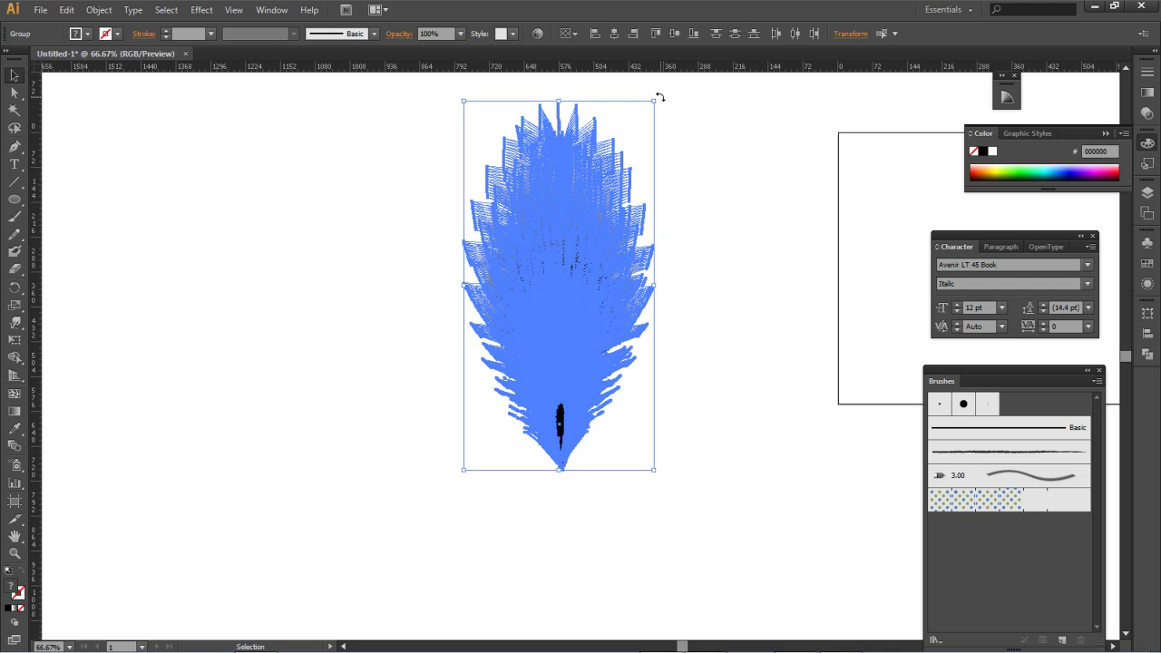
left_click_drag(659, 96, 420, 201)
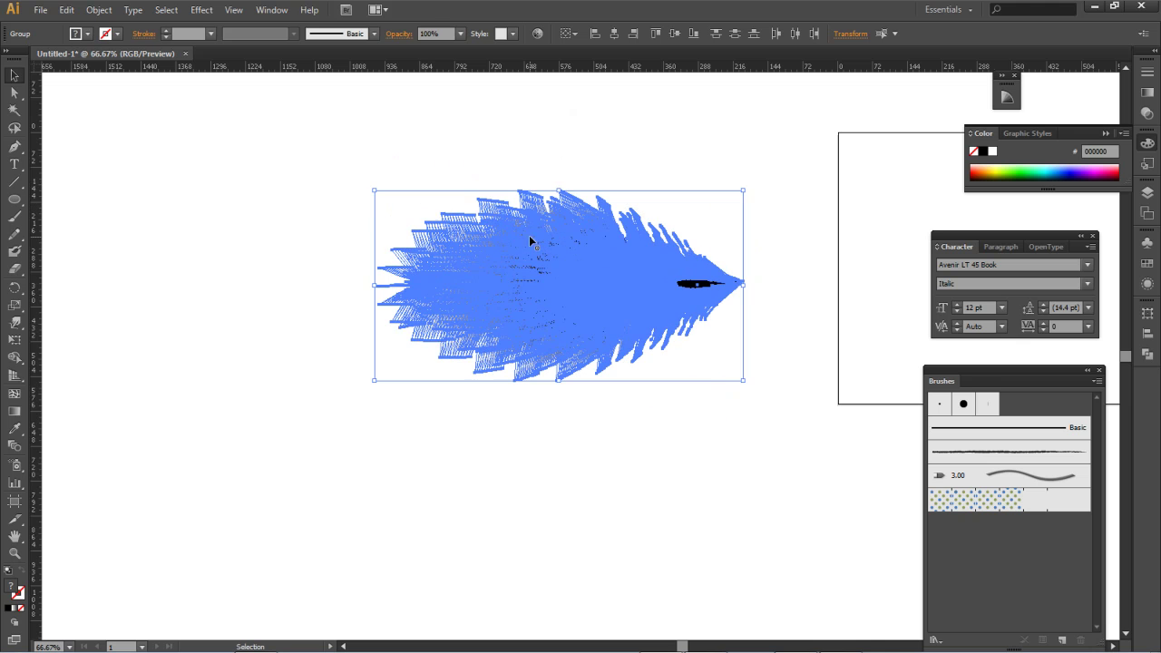
mouse_move(629, 292)
left_mouse_down()
mouse_move(643, 292)
mouse_move(662, 357)
mouse_move(855, 454)
mouse_move(987, 451)
left_mouse_up()
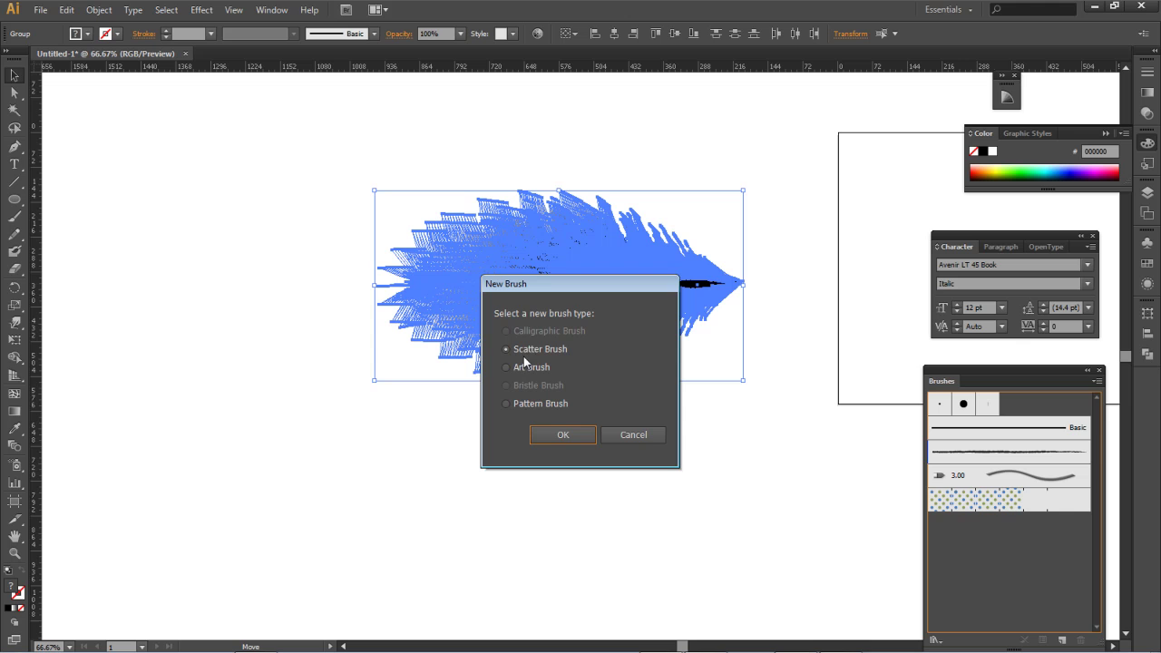
left_click(563, 435)
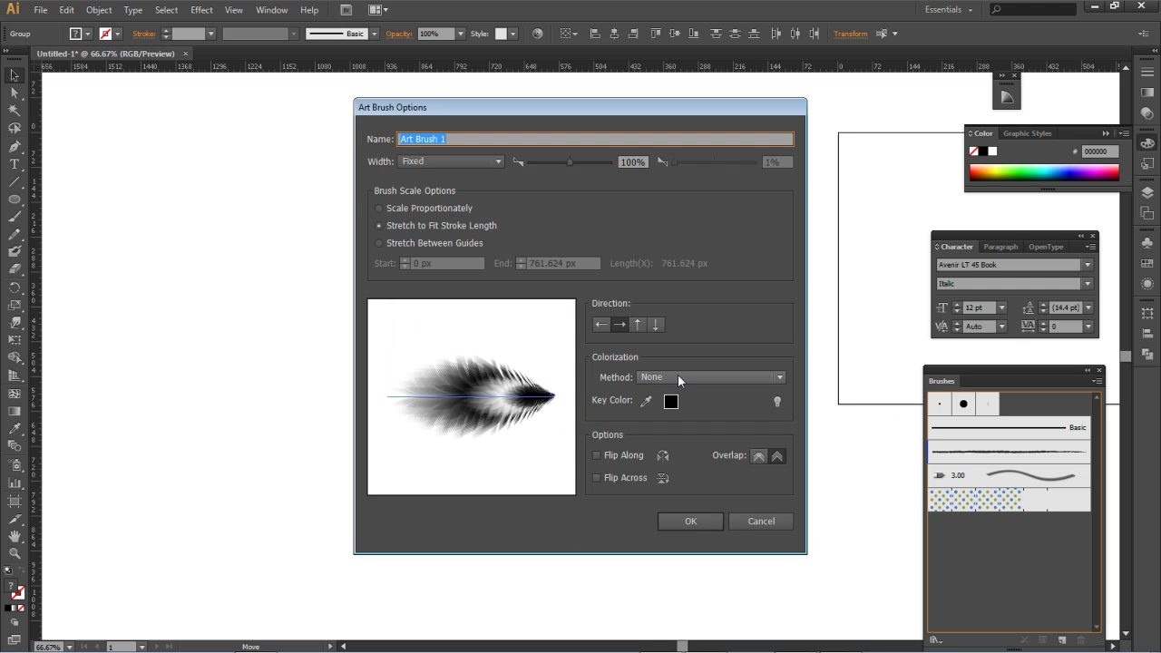
left_click(684, 377)
left_click(661, 410)
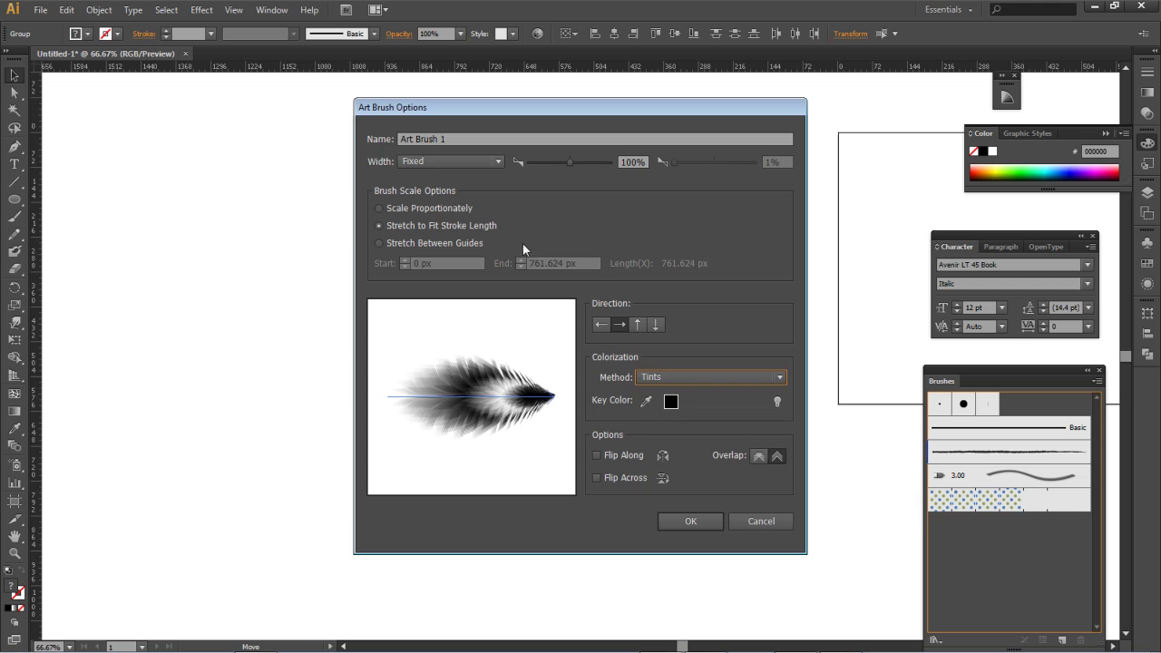
left_click(380, 209)
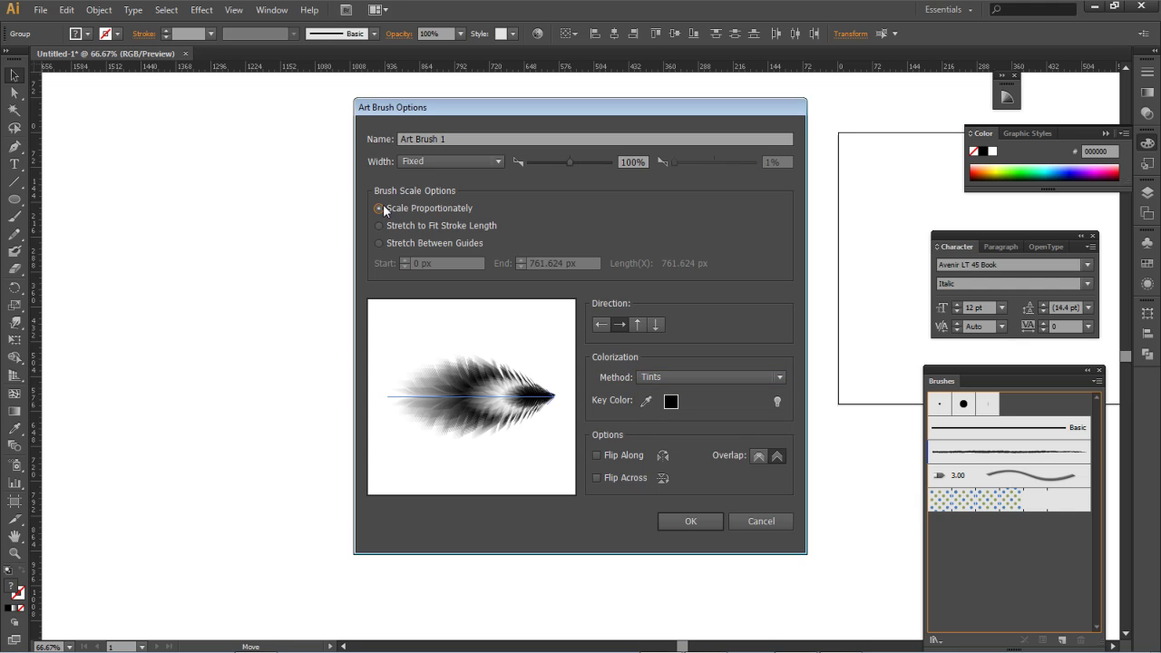
left_click(693, 528)
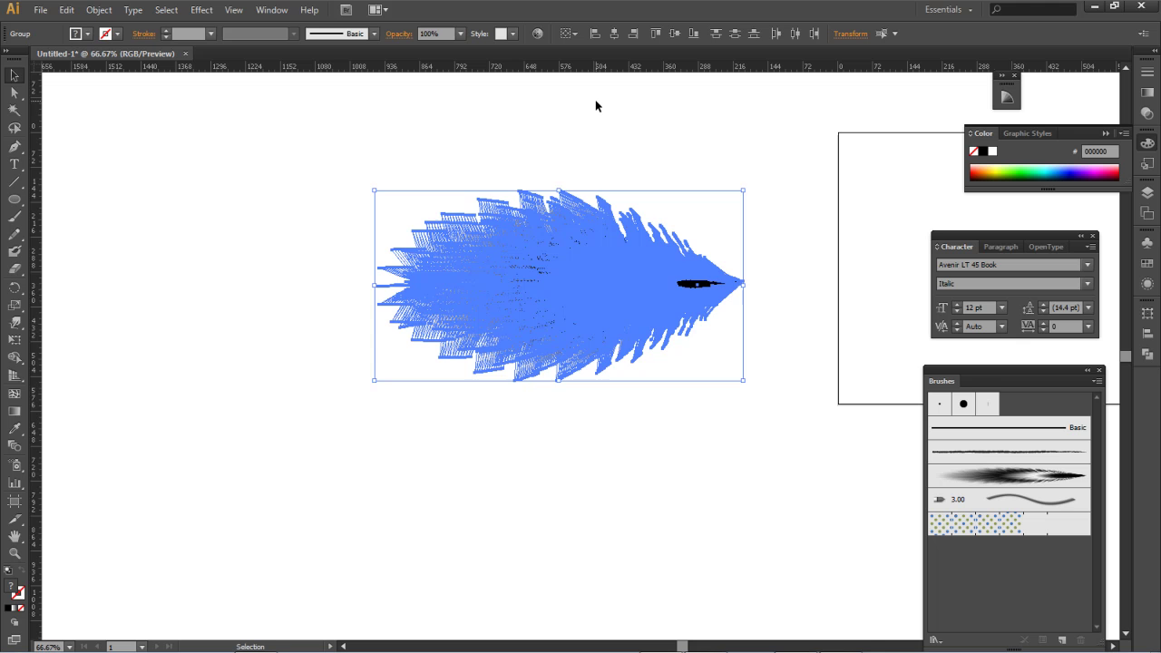
Keep the original feather artwork and move it up to leave empty canvas below it
key("Delete")
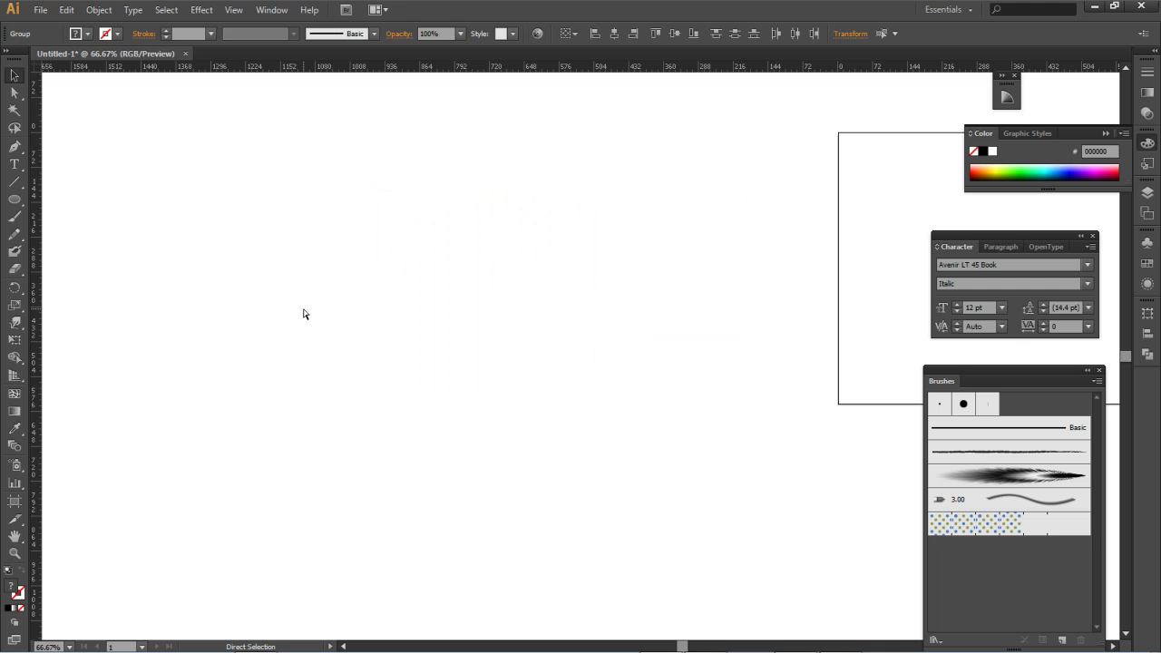
key("ctrl+z")
left_click_drag(590, 317, 538, 213)
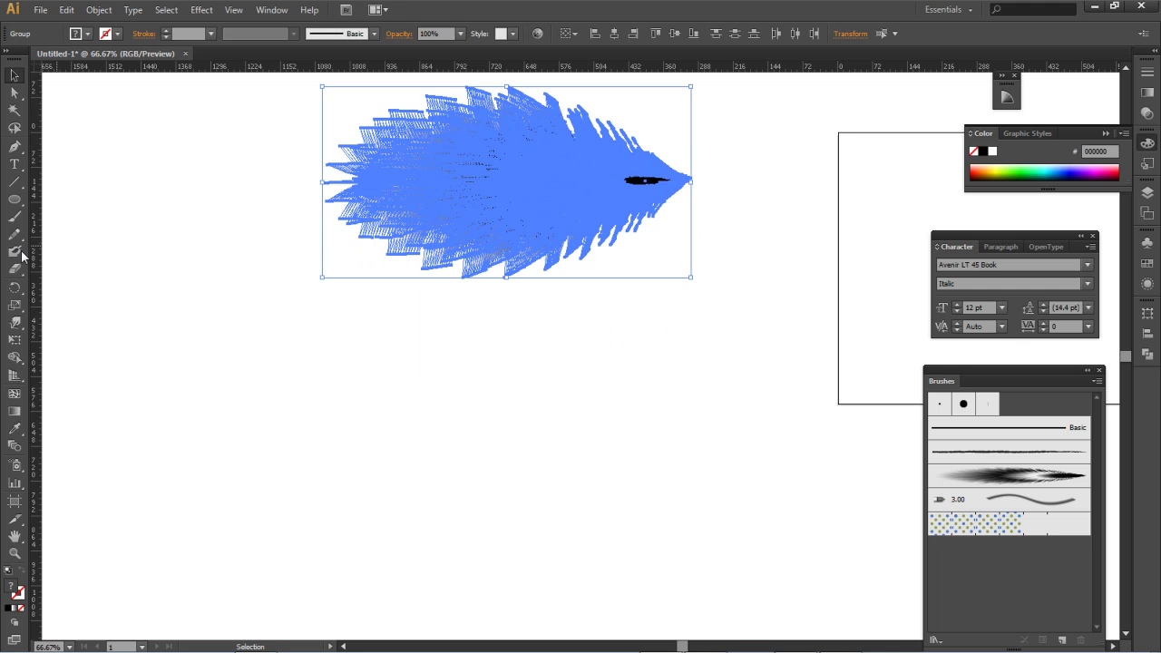
Paint an S-shaped stroke below the original feather using the new feather art brush, with a black stroke and no fill
left_click(16, 216)
left_click(205, 430, "ctrl")
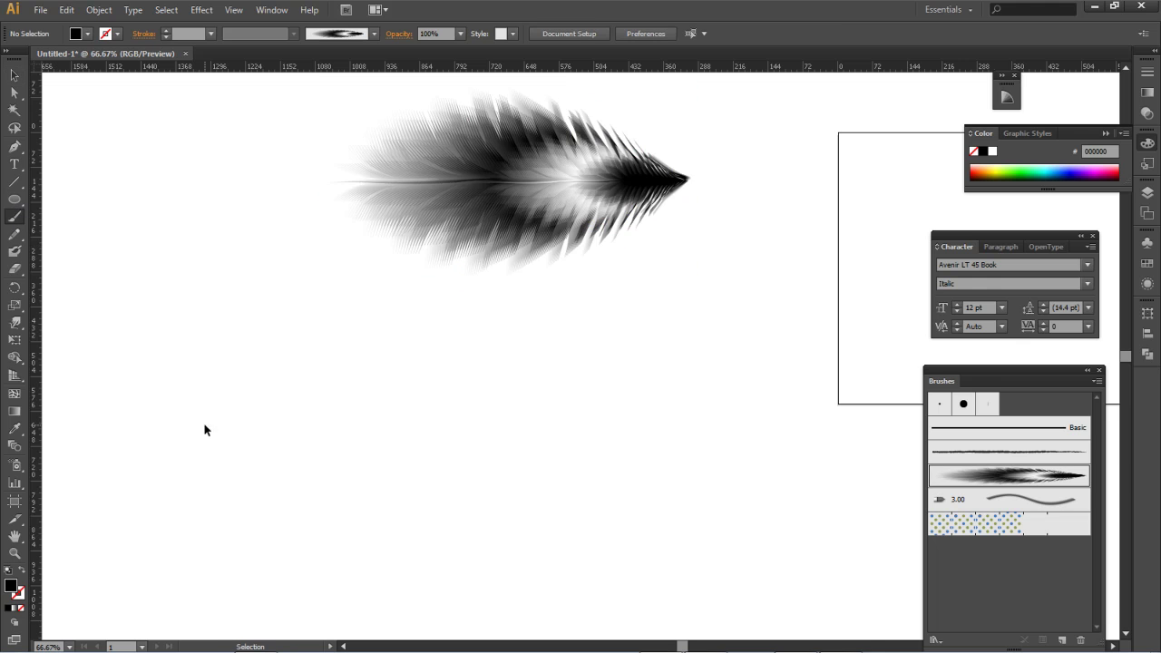
left_click(25, 572)
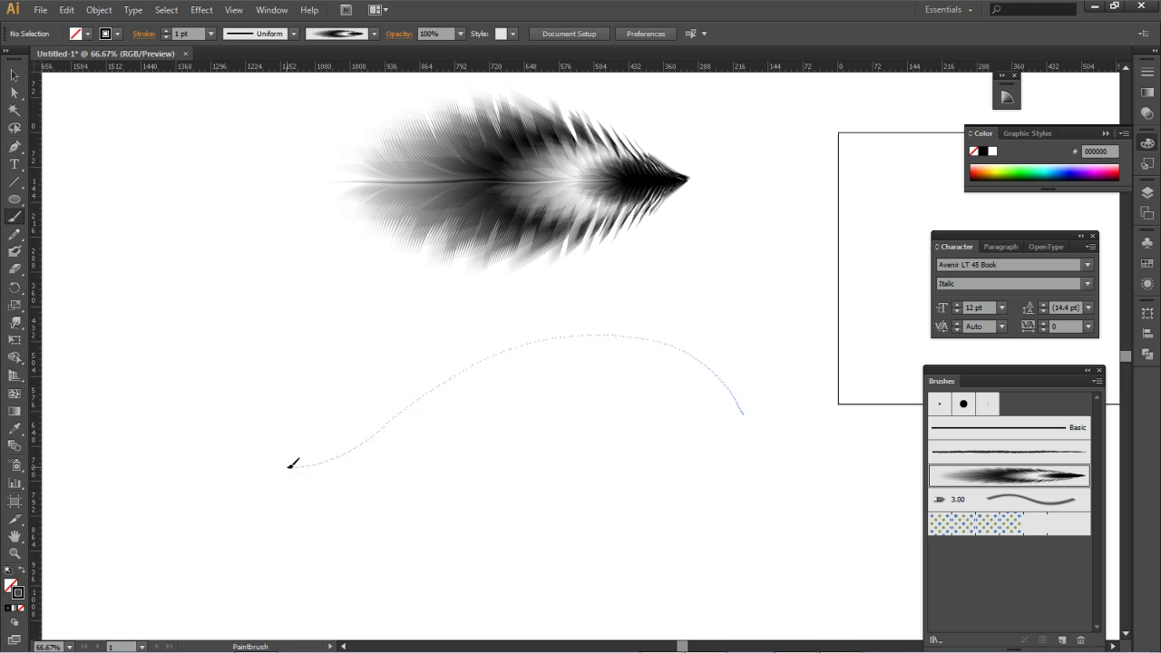
left_click_drag(261, 397, 261, 397)
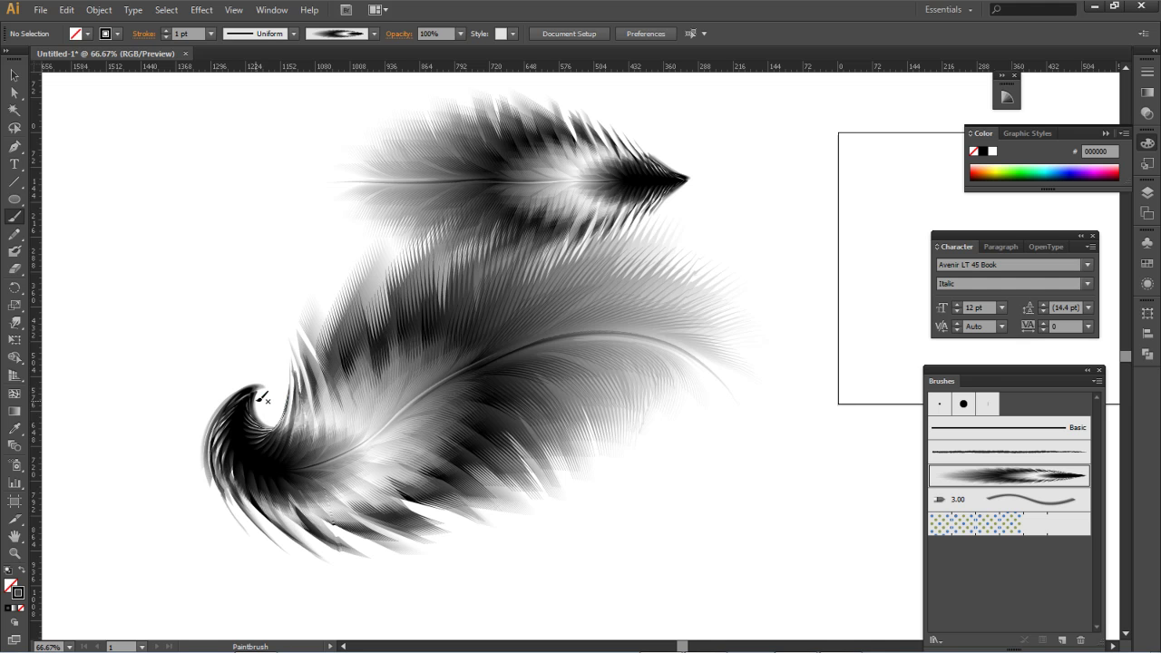
Paint a second, tightly curled feather stroke beside the dark hooked end of the first stroke
left_click_drag(594, 441, 632, 291)
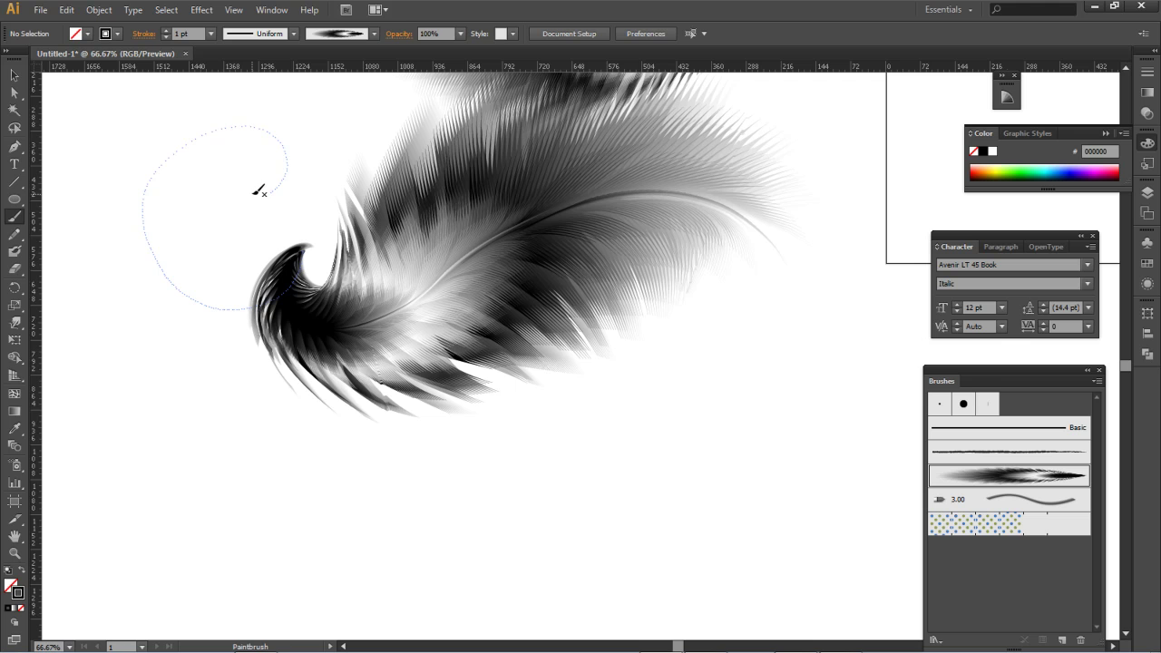
left_click_drag(255, 191, 255, 191)
left_click_drag(312, 235, 345, 345)
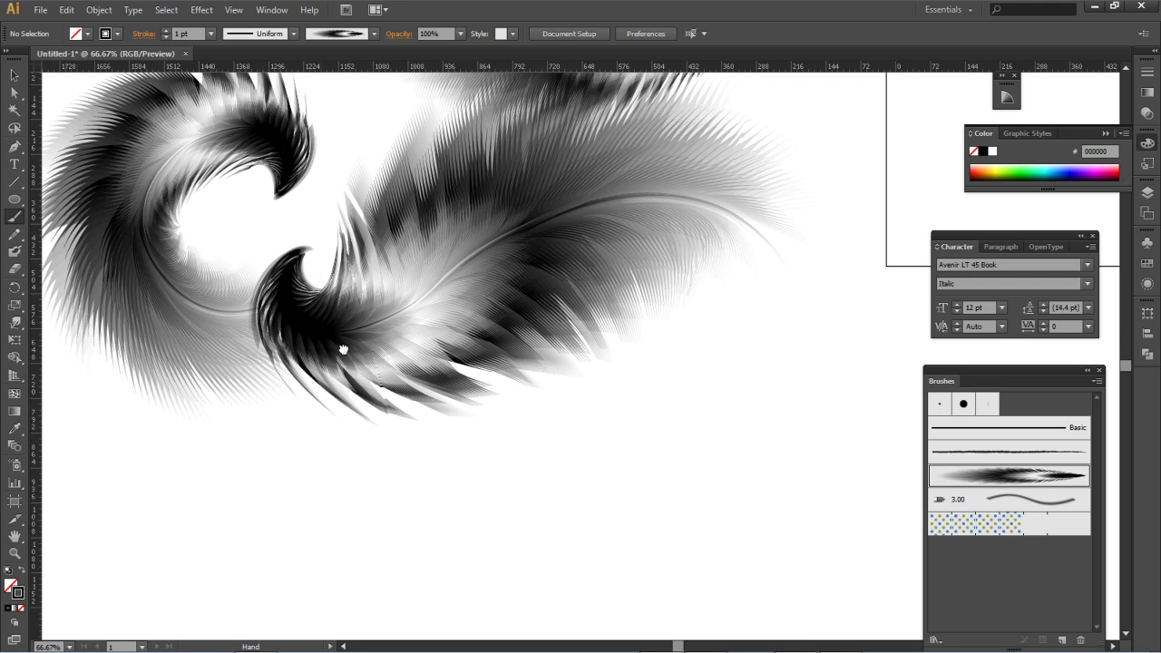